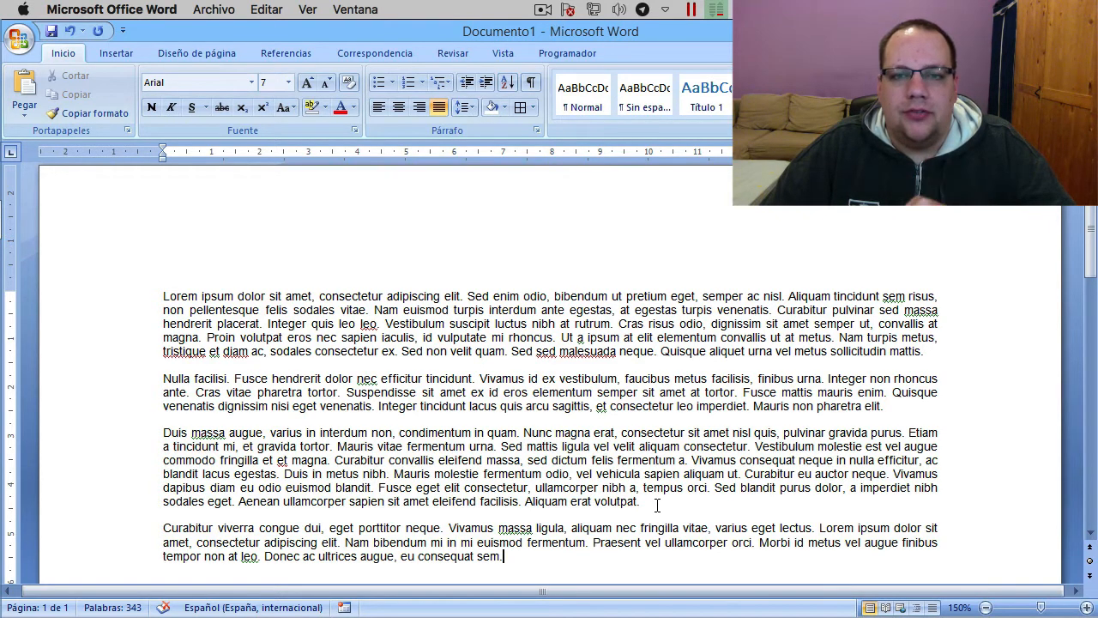
Step: Turn the second and third paragraphs, "Nulla facilisi" and "Duis massa", into a bulleted list
{"action": "left_click_drag", "start_coordinate": [657, 506], "coordinate": [536, 487]}
{"action": "left_click_drag", "start_coordinate": [455, 473], "coordinate": [166, 381]}
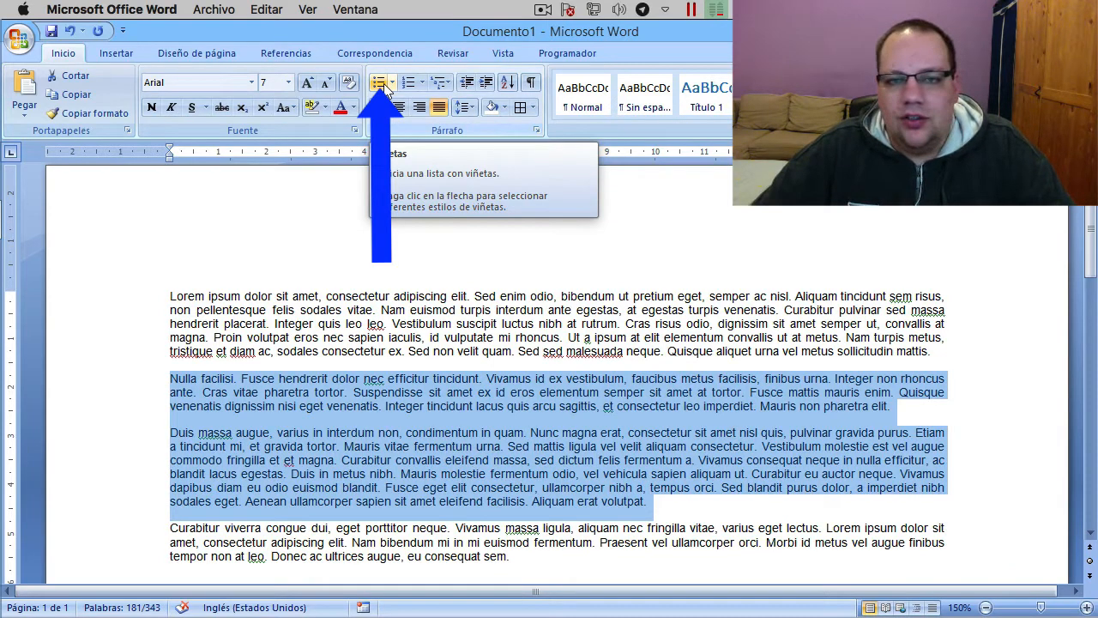
{"action": "left_click", "coordinate": [383, 86]}
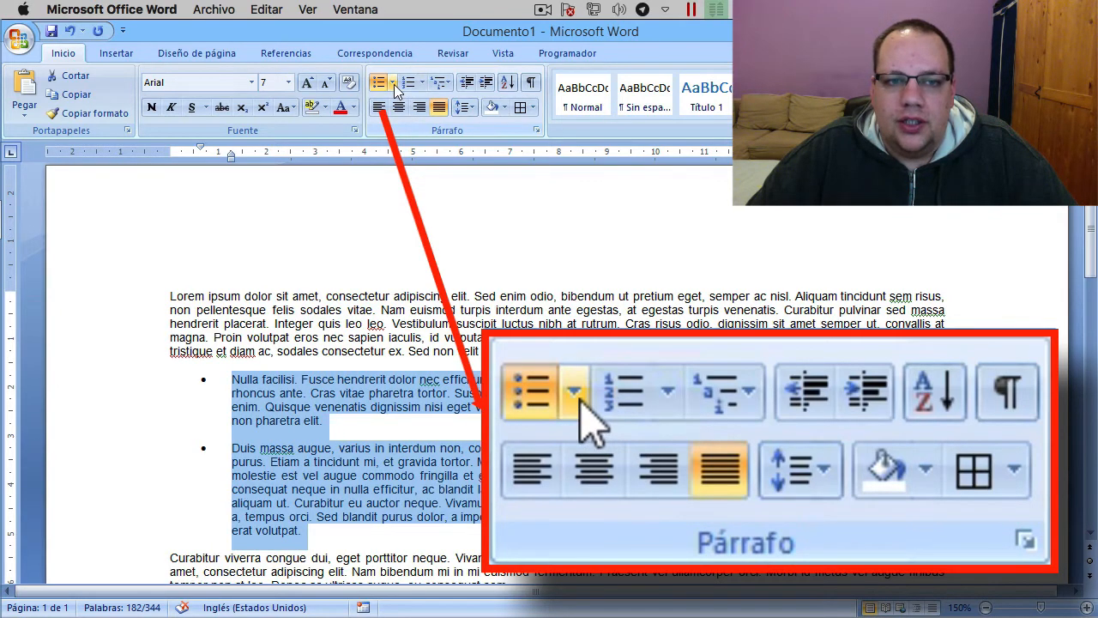
Step: Try hollow circles and filled squares as bullets for the two list items, ending with check marks
{"action": "left_click", "coordinate": [394, 86]}
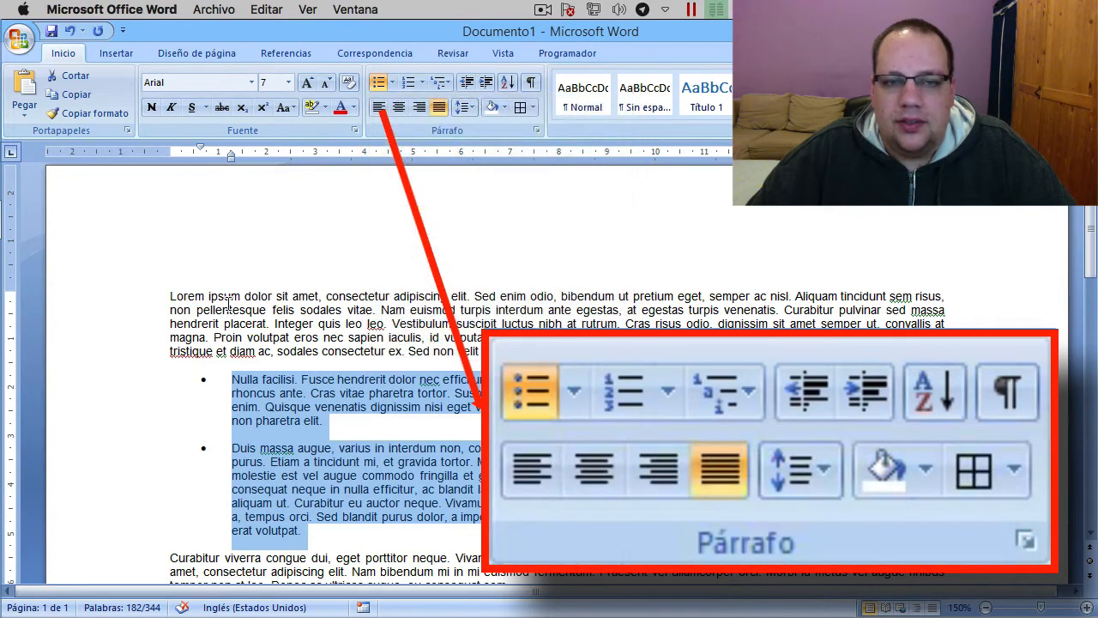
{"action": "left_click", "coordinate": [393, 83]}
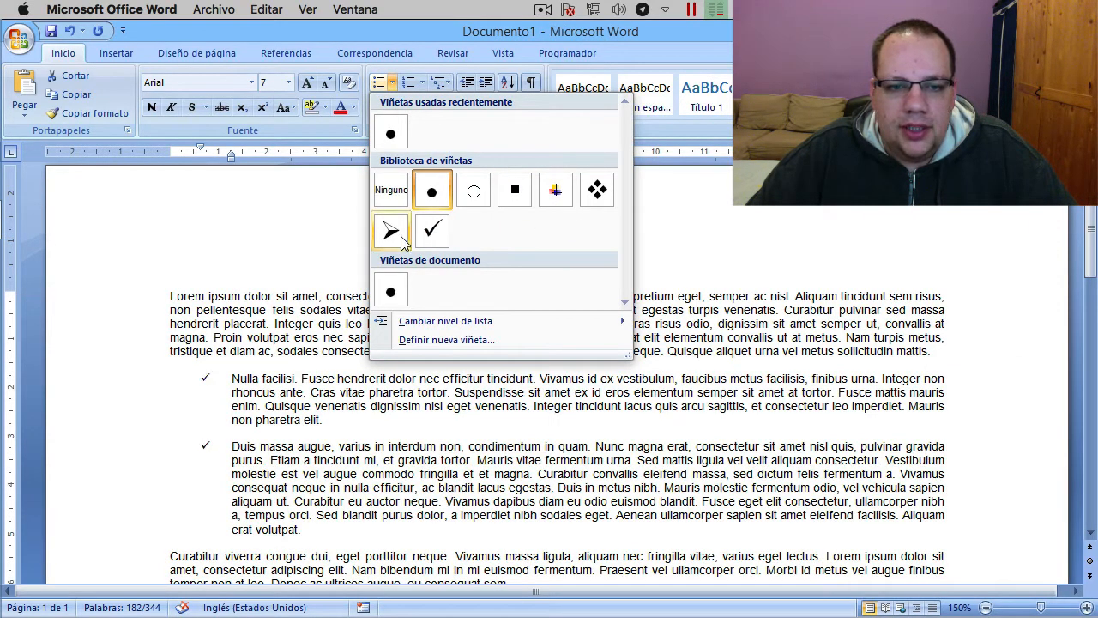
{"action": "left_click", "coordinate": [474, 196]}
{"action": "left_click", "coordinate": [392, 83]}
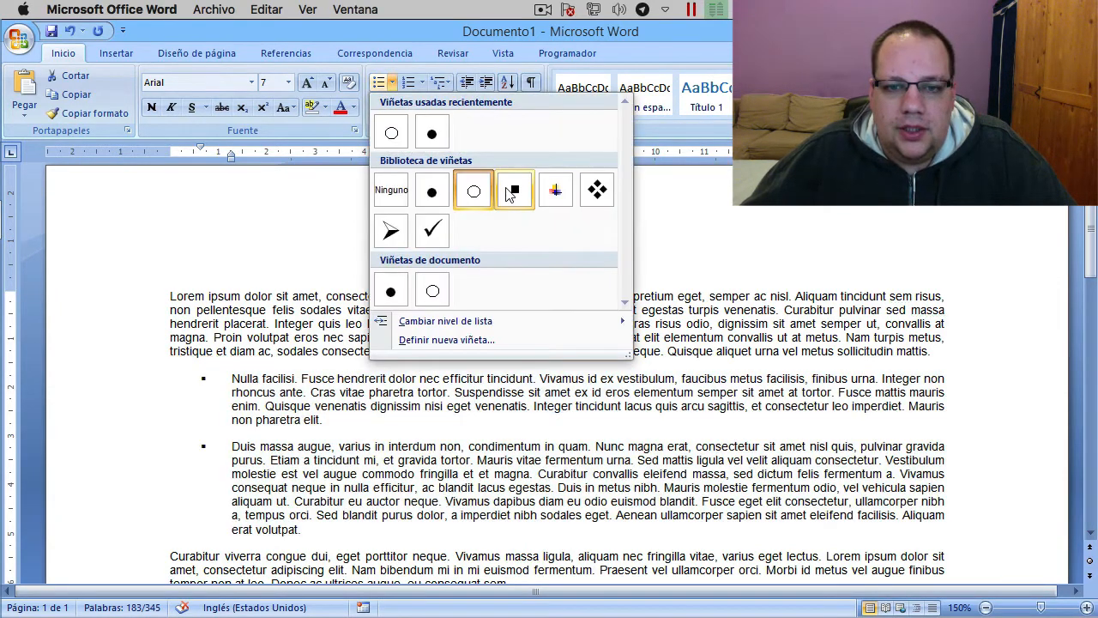
{"action": "left_click", "coordinate": [508, 188]}
{"action": "left_click", "coordinate": [392, 82]}
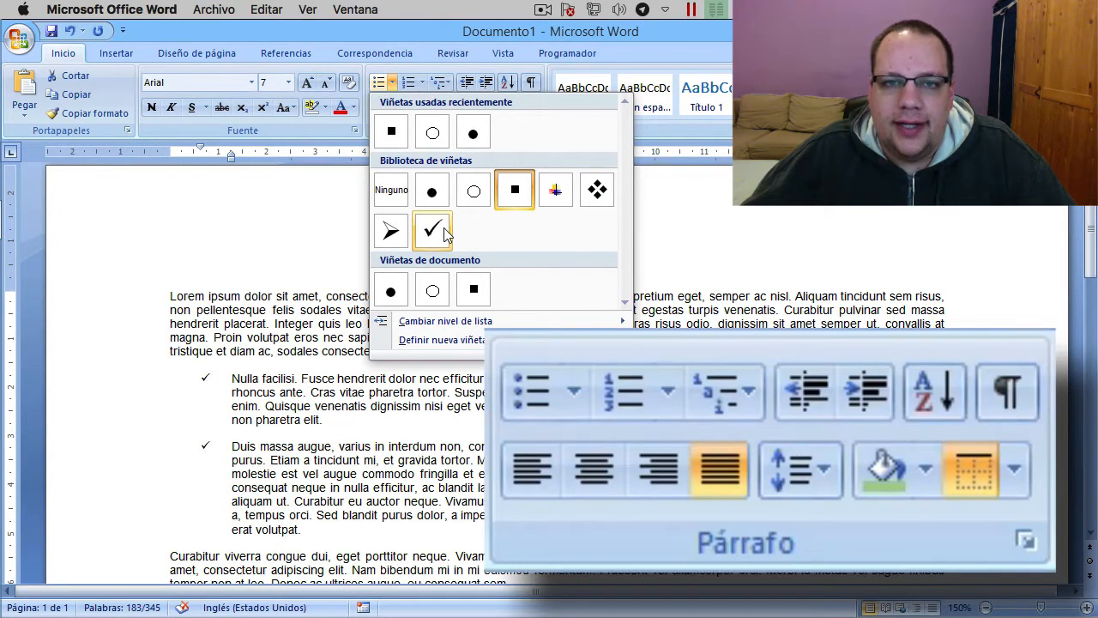
{"action": "left_click", "coordinate": [444, 232]}
Step: Remove the check mark and list indent from the "Nulla facilisi" paragraph
{"action": "left_click", "coordinate": [347, 422]}
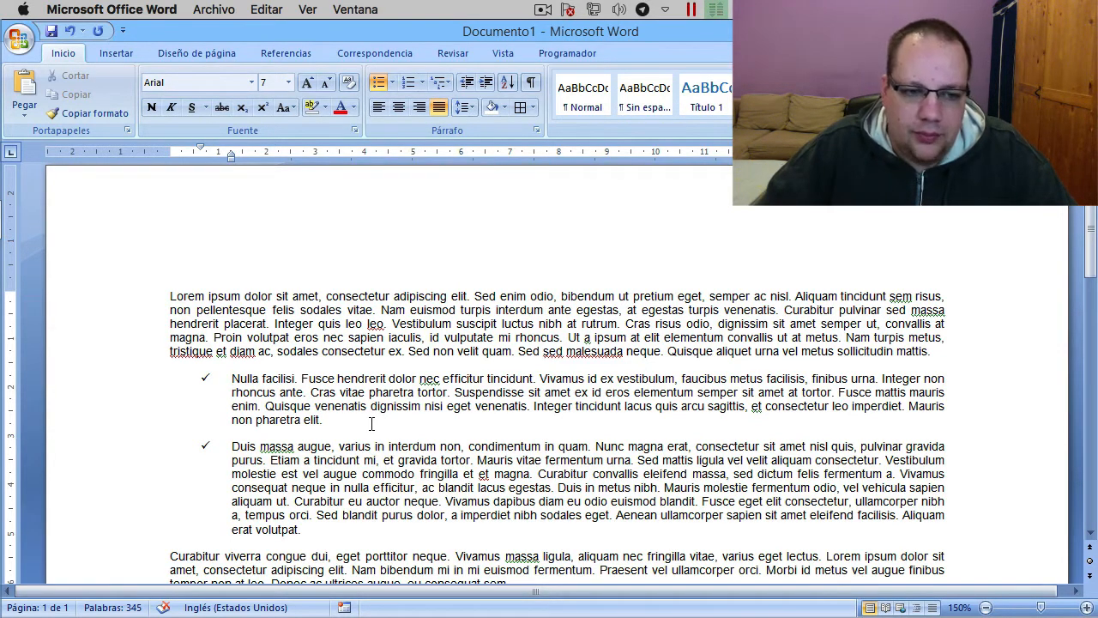
{"action": "key", "text": "BackSpace"}
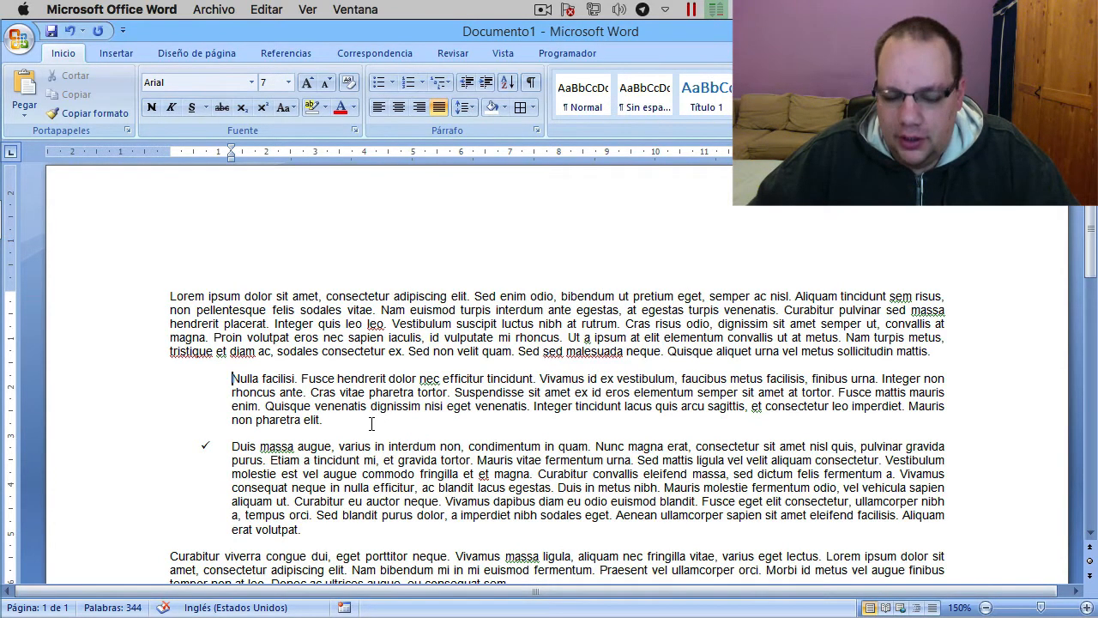
{"action": "key", "text": "BackSpace"}
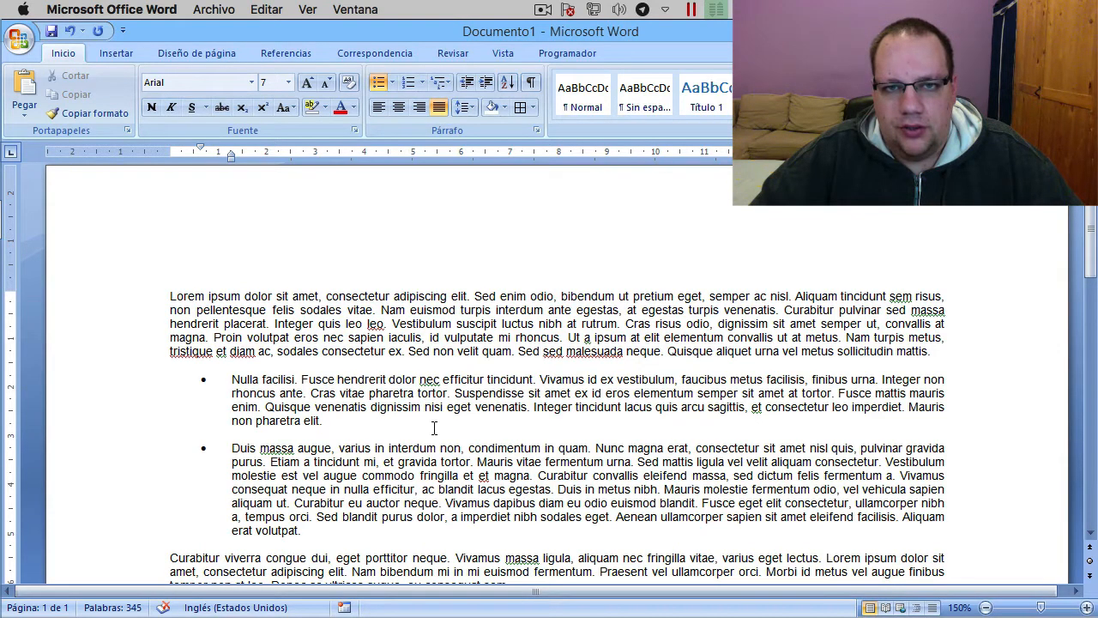
Step: Add the bullet items "Los pulmones.", "Los bronquios." and "Los bronquiolos." after the "Nulla facilisi" item
{"action": "key", "text": "Return"}
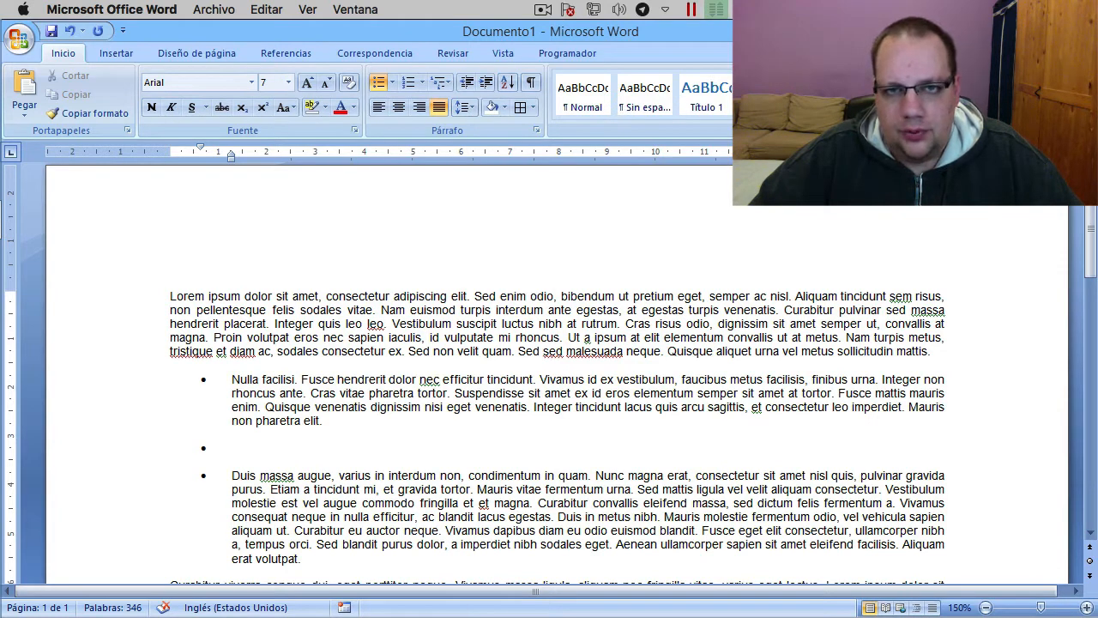
{"action": "type", "text": "Los pulmones."}
{"action": "key", "text": "Return"}
{"action": "type", "text": "La"}
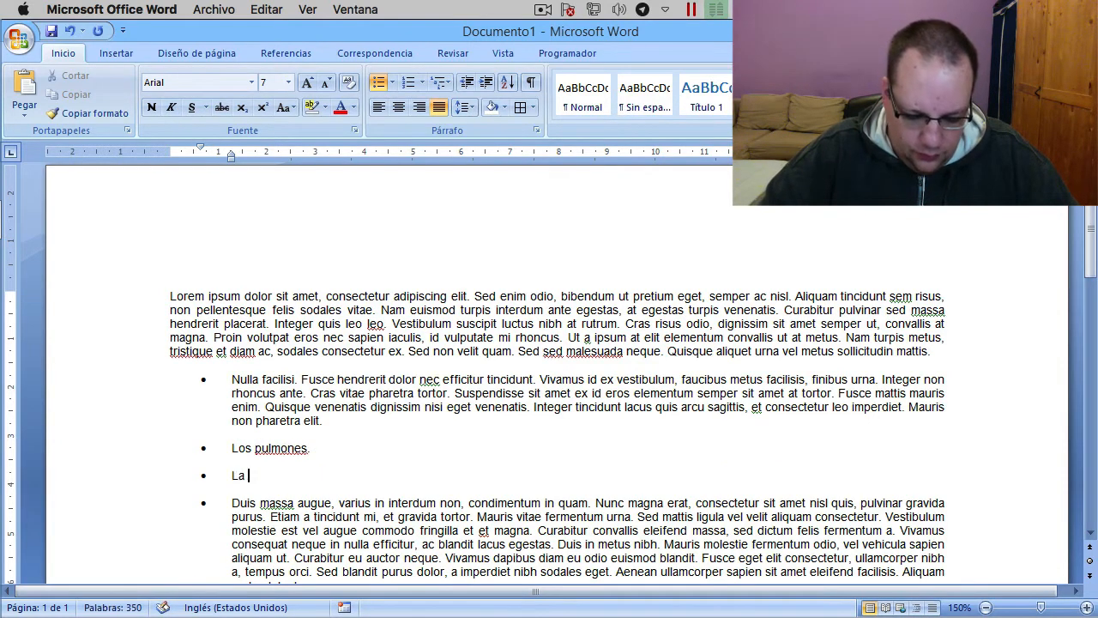
{"action": "key", "text": "BackSpace"}
{"action": "key", "text": "BackSpace"}
{"action": "type", "text": "os bronquios."}
{"action": "key", "text": "Return"}
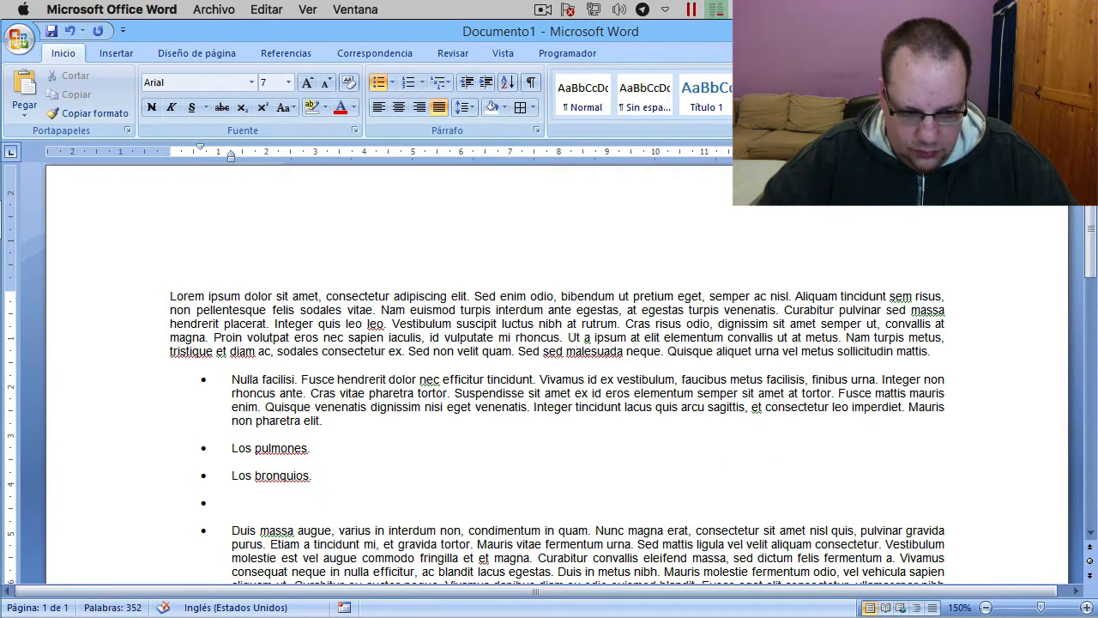
{"action": "type", "text": "Los bronqu"}
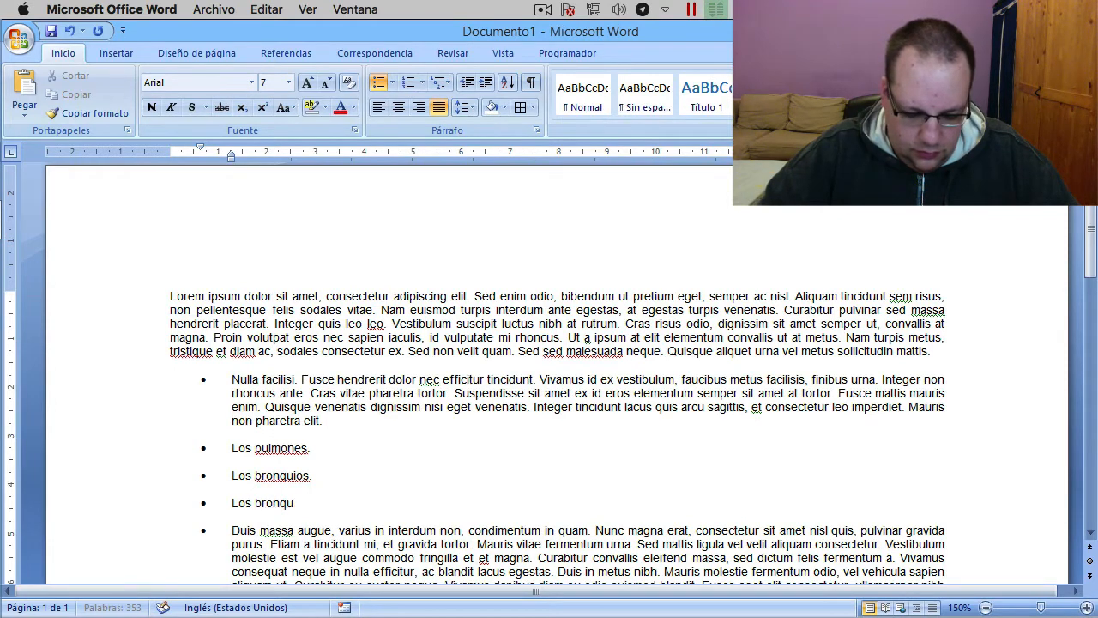
{"action": "type", "text": "iolos."}
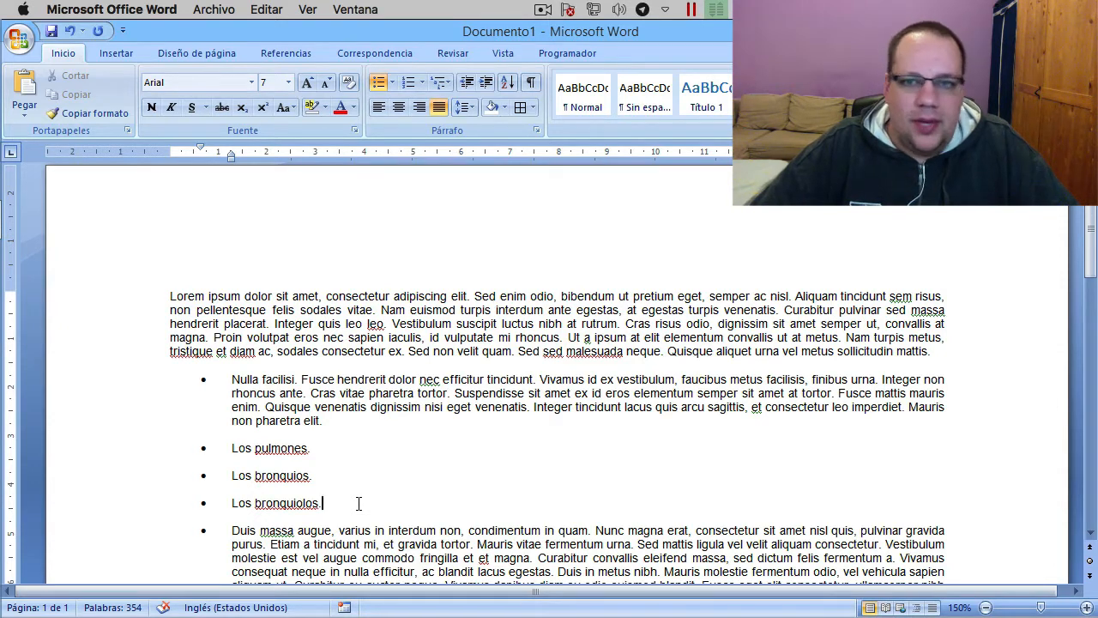
Step: Demote the three items on pulmones, bronquios and bronquiolos by two list levels, and promote them back one level
{"action": "left_click_drag", "start_coordinate": [358, 502], "coordinate": [231, 448]}
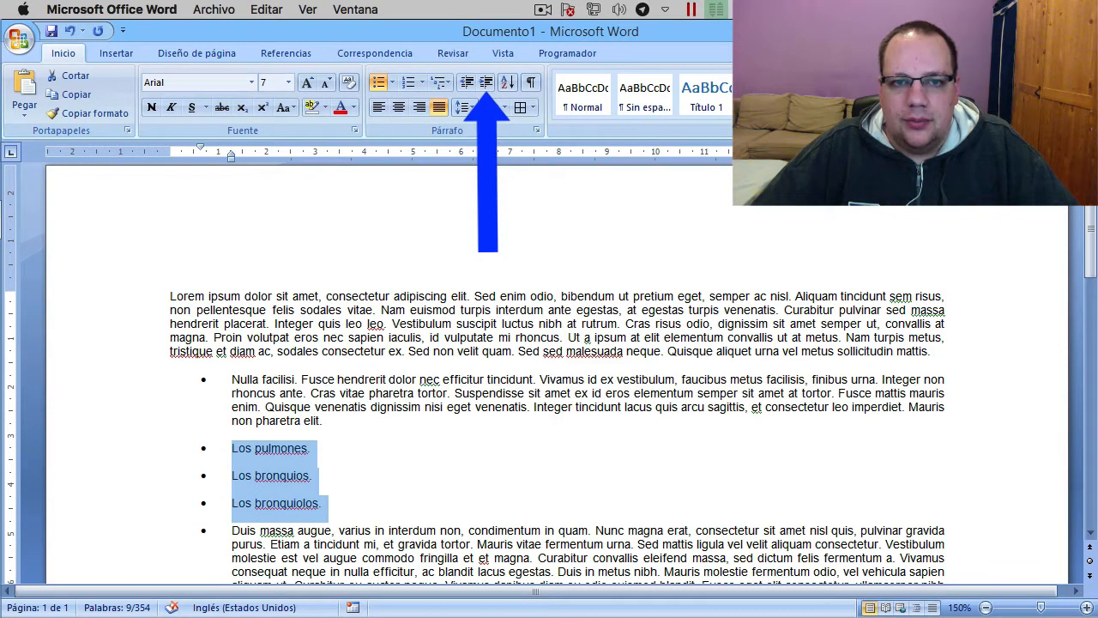
{"action": "left_click", "coordinate": [486, 82]}
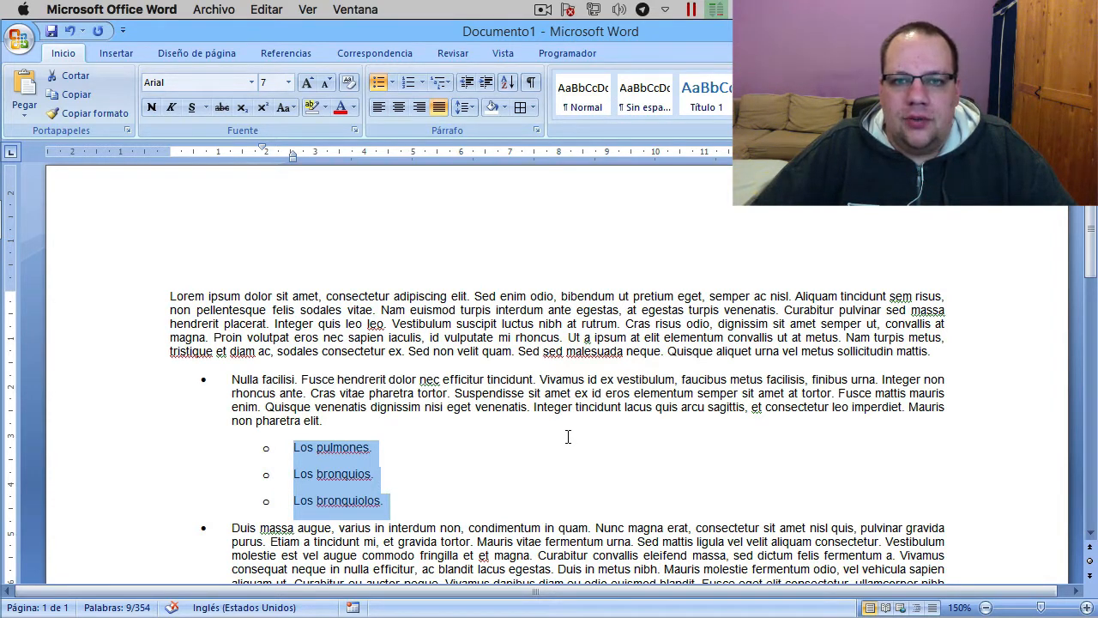
{"action": "left_click", "coordinate": [487, 83]}
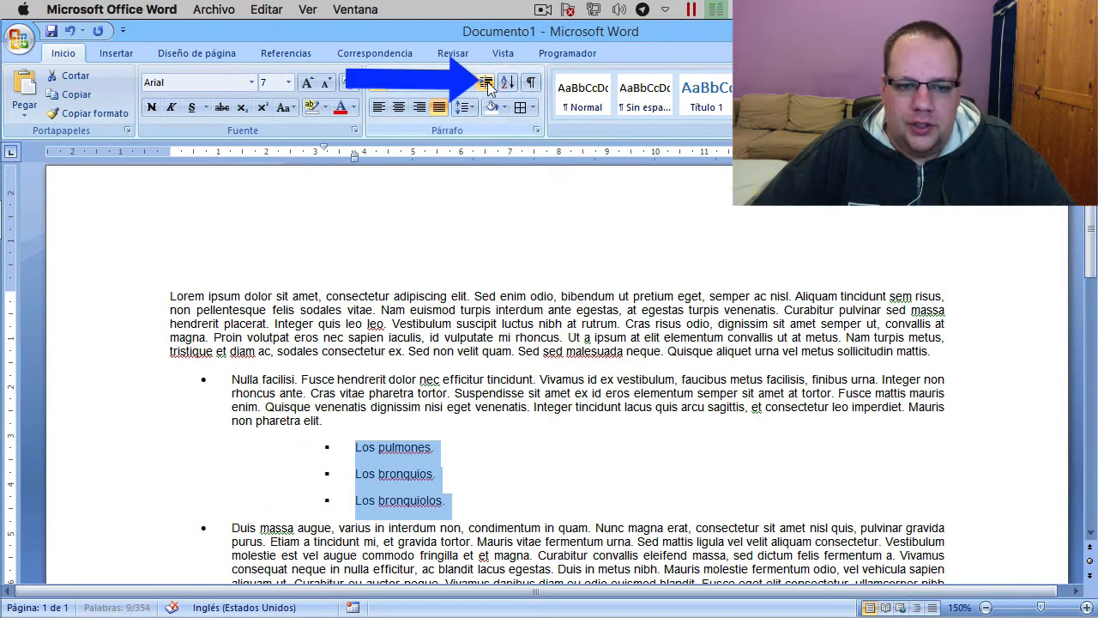
{"action": "left_click", "coordinate": [466, 82]}
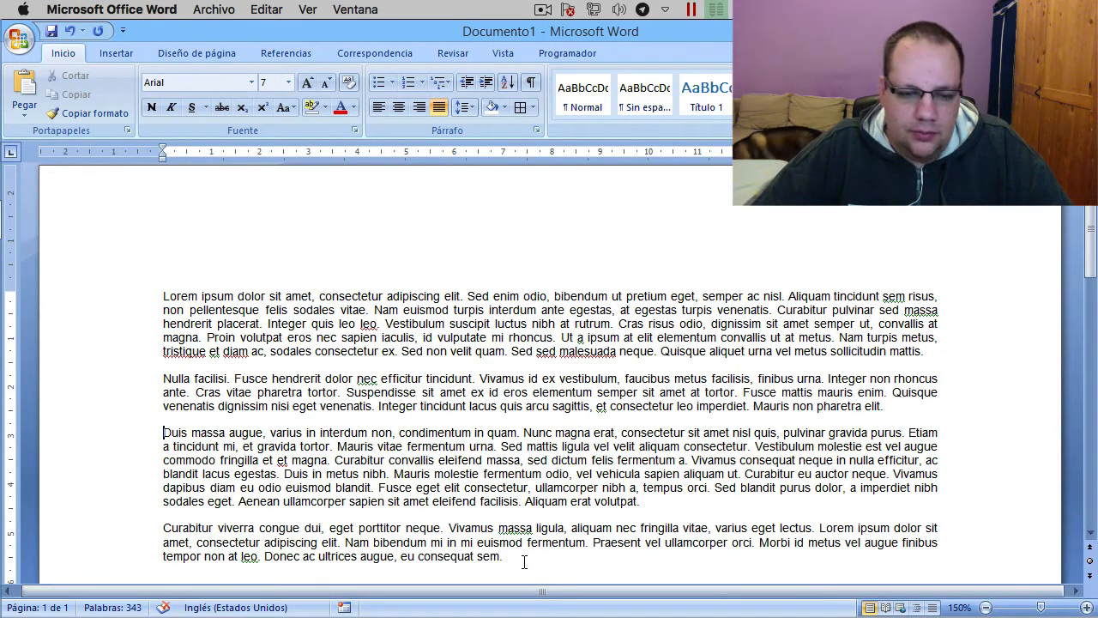
Step: Number all four paragraphs as a list and insert the item "Este es mi Nuevo párrafo." after the first one
{"action": "left_click_drag", "start_coordinate": [515, 556], "coordinate": [172, 287]}
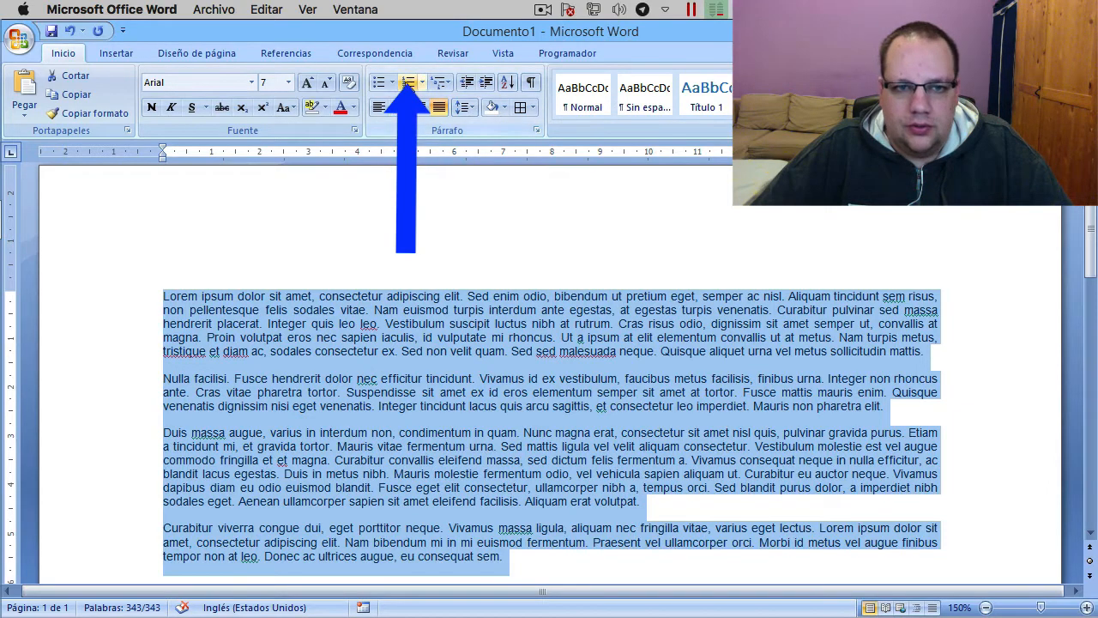
{"action": "left_click", "coordinate": [409, 82]}
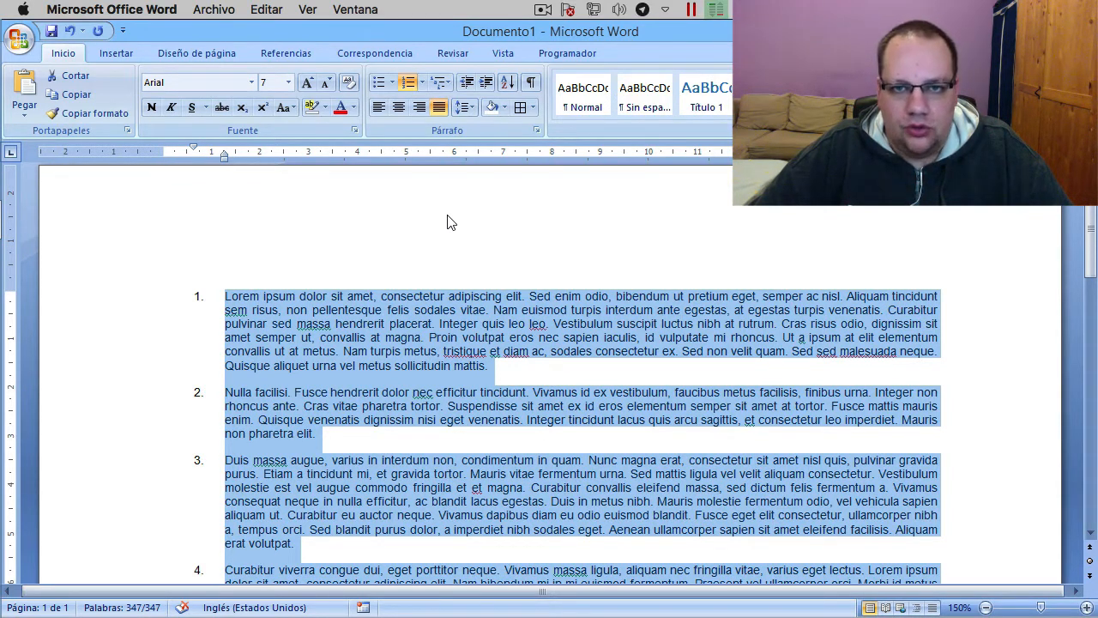
{"action": "left_click", "coordinate": [500, 367]}
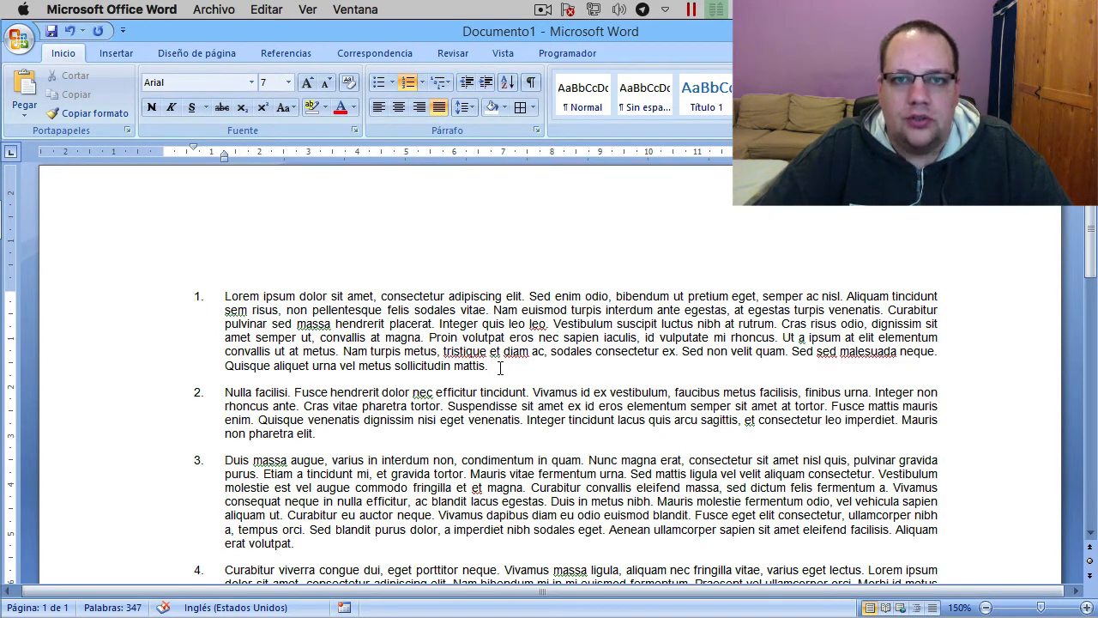
{"action": "key", "text": "Return"}
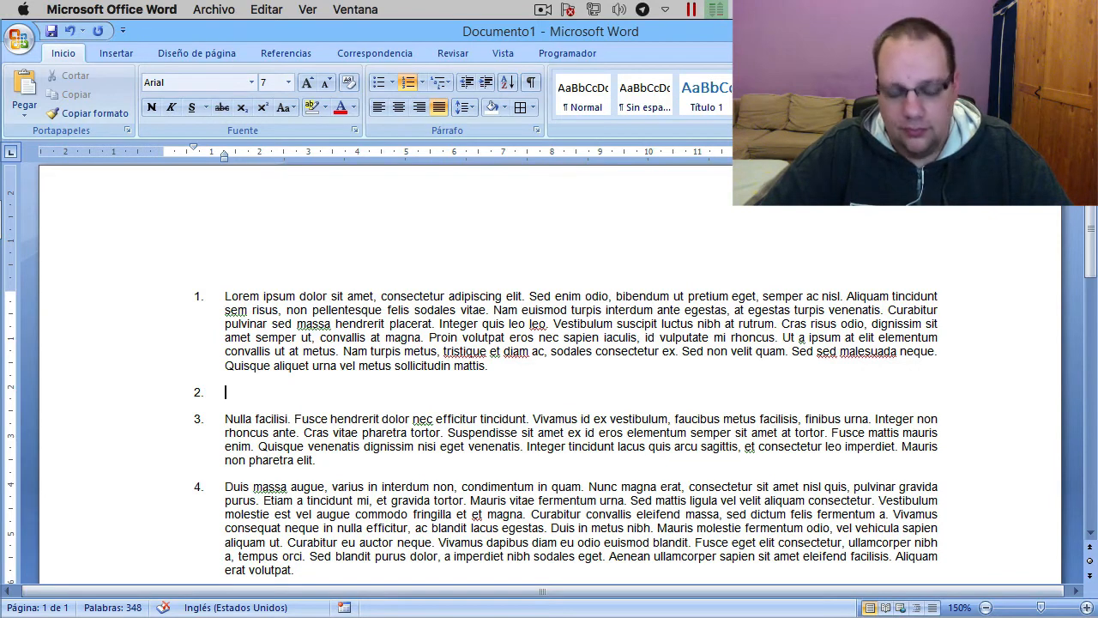
{"action": "type", "text": "Este es mi Nuevo párrafo."}
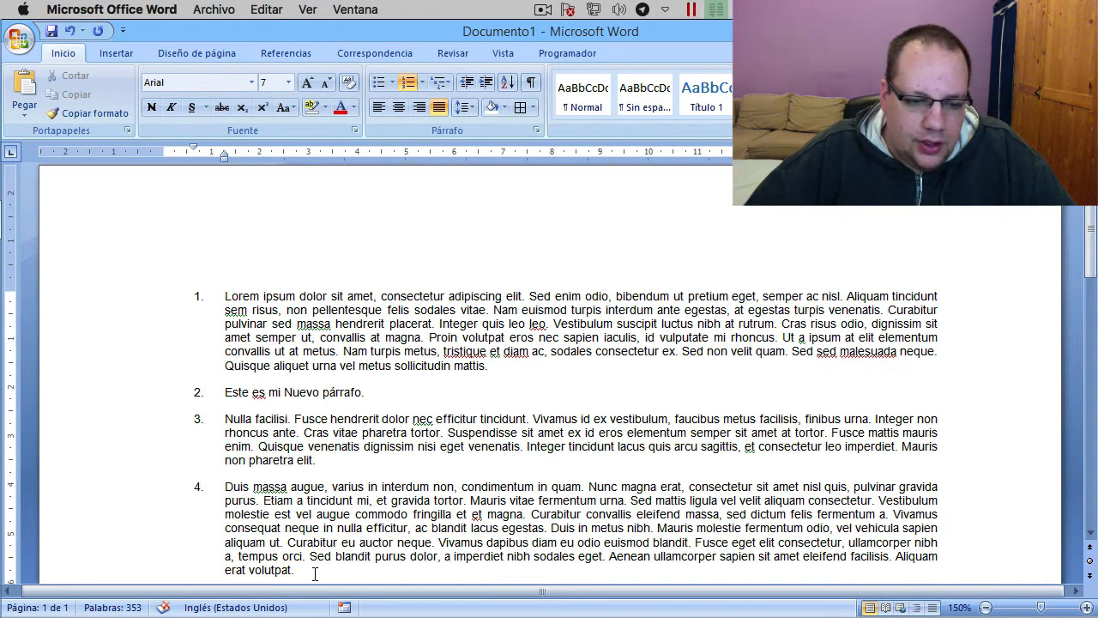
Step: Demote the "Nulla facilisi" and "Duis massa" items one level and apply the 1. / 1.1. / 1.1.1. multilevel list format
{"action": "left_click_drag", "start_coordinate": [314, 573], "coordinate": [180, 420]}
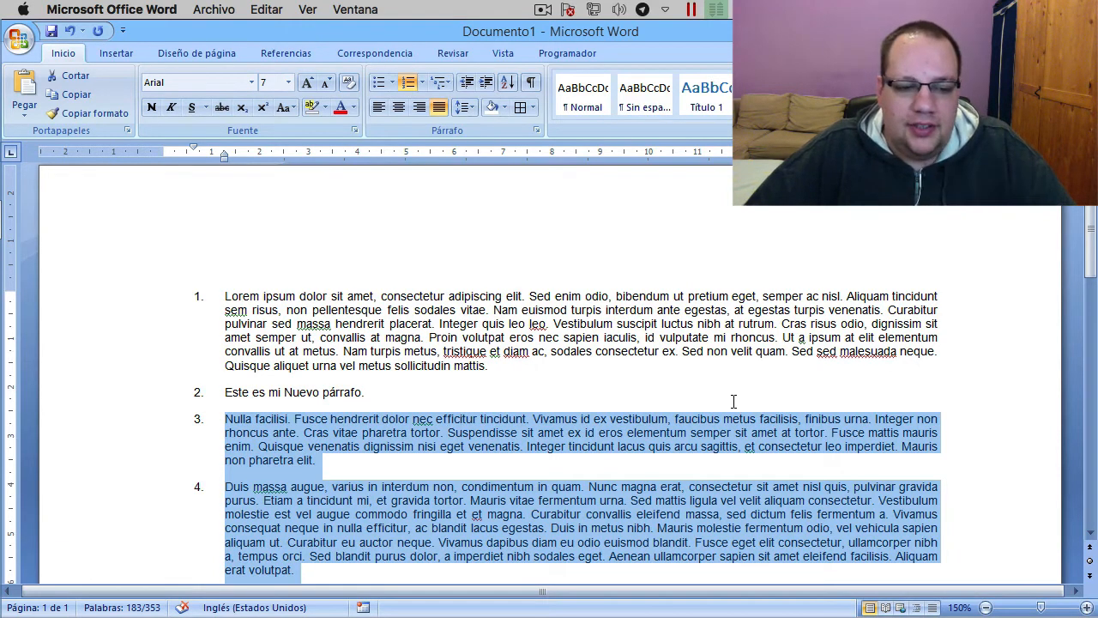
{"action": "left_click", "coordinate": [489, 83]}
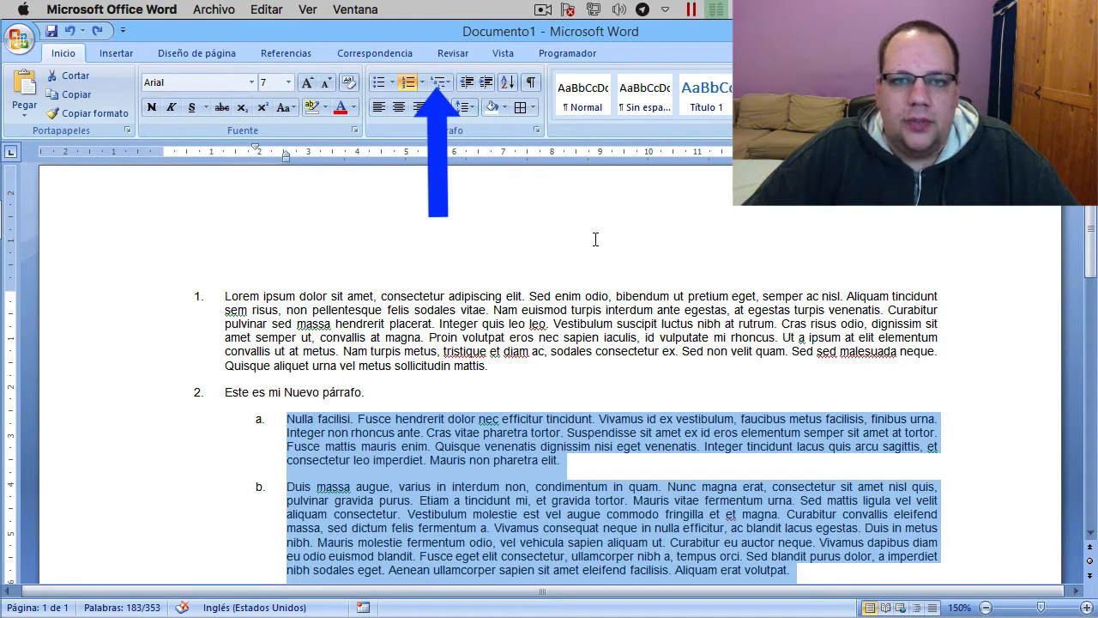
{"action": "left_click", "coordinate": [440, 81]}
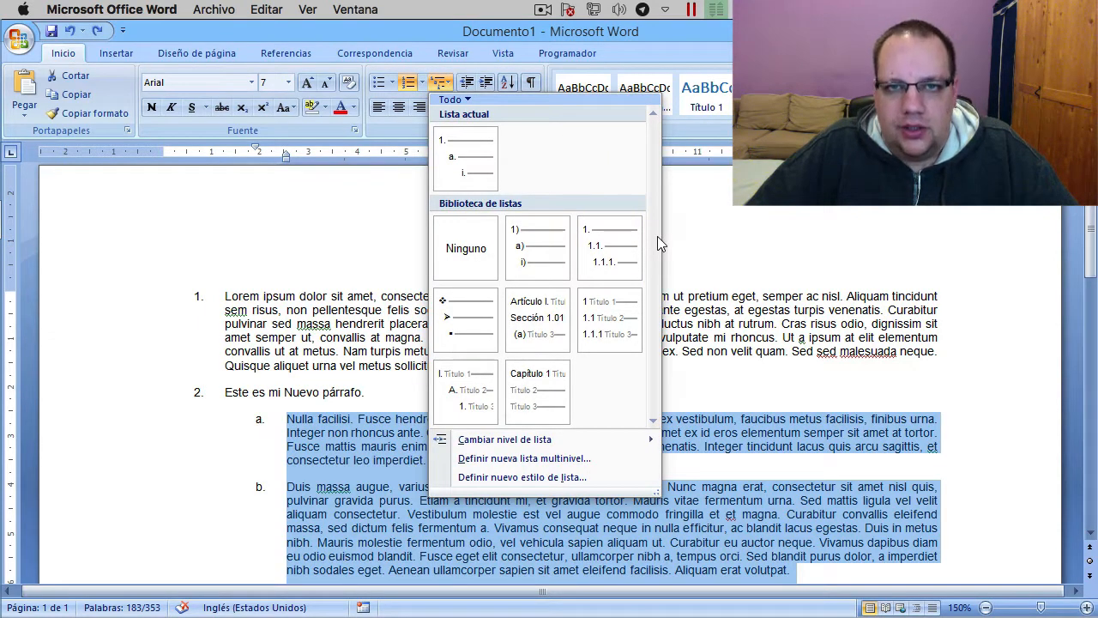
{"action": "left_click", "coordinate": [622, 249]}
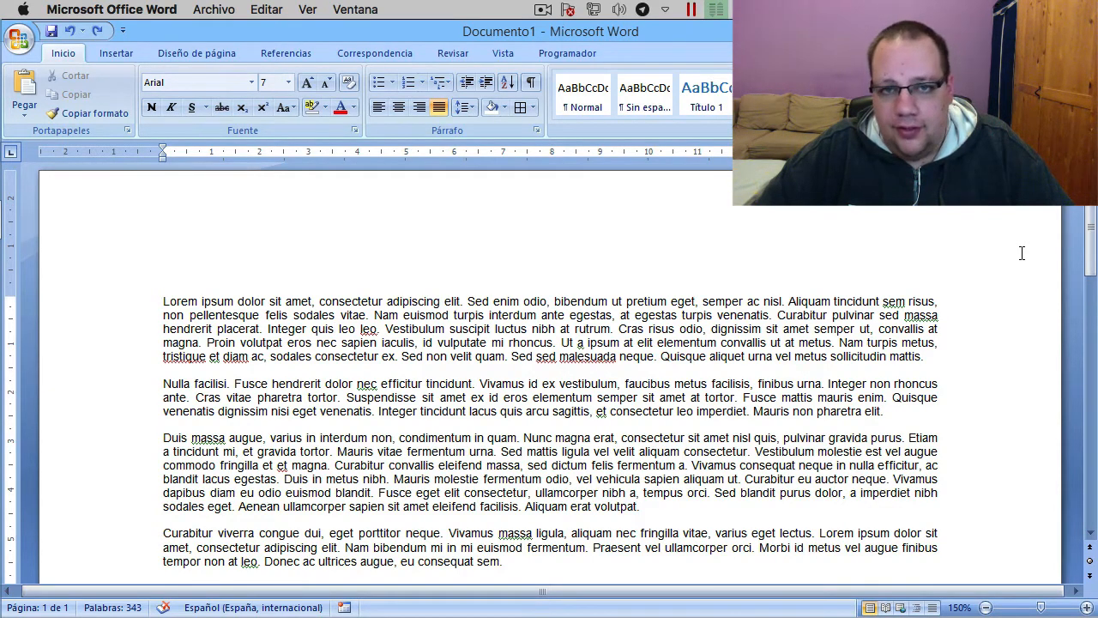
Step: Sort the four plain paragraphs alphabetically as text in ascending order, without a header row
{"action": "left_click", "coordinate": [576, 566]}
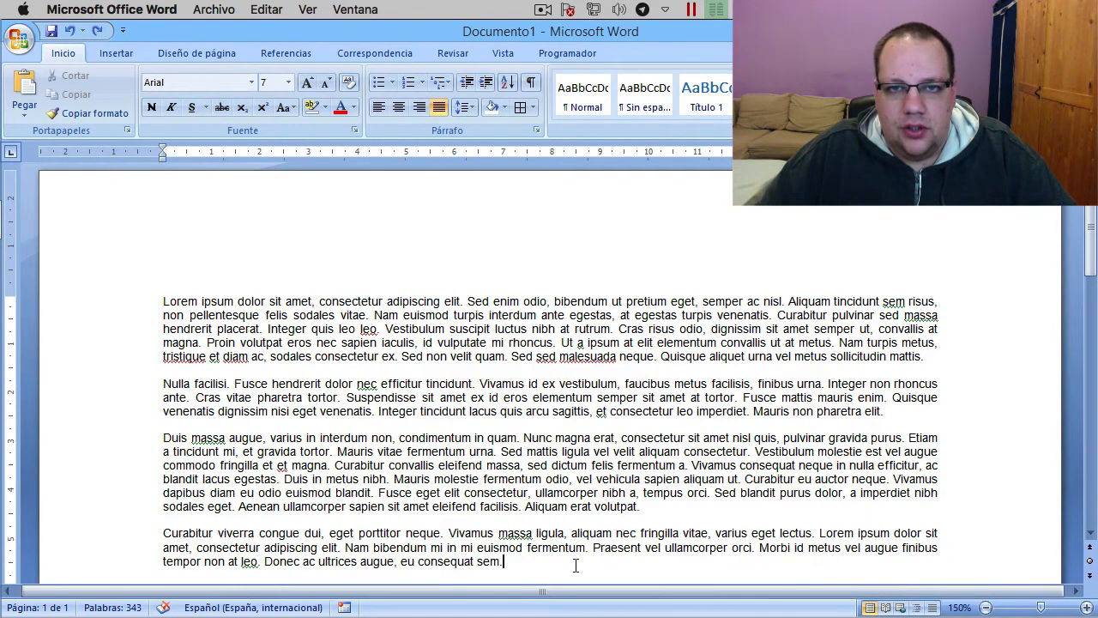
{"action": "left_click_drag", "start_coordinate": [576, 565], "coordinate": [160, 302]}
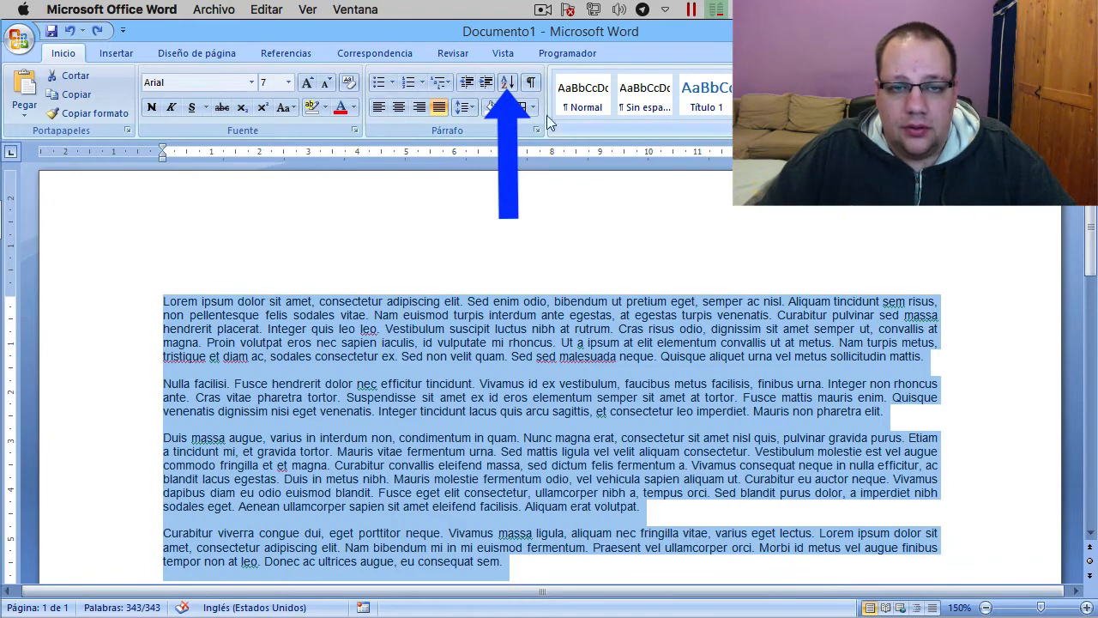
{"action": "left_click", "coordinate": [509, 83]}
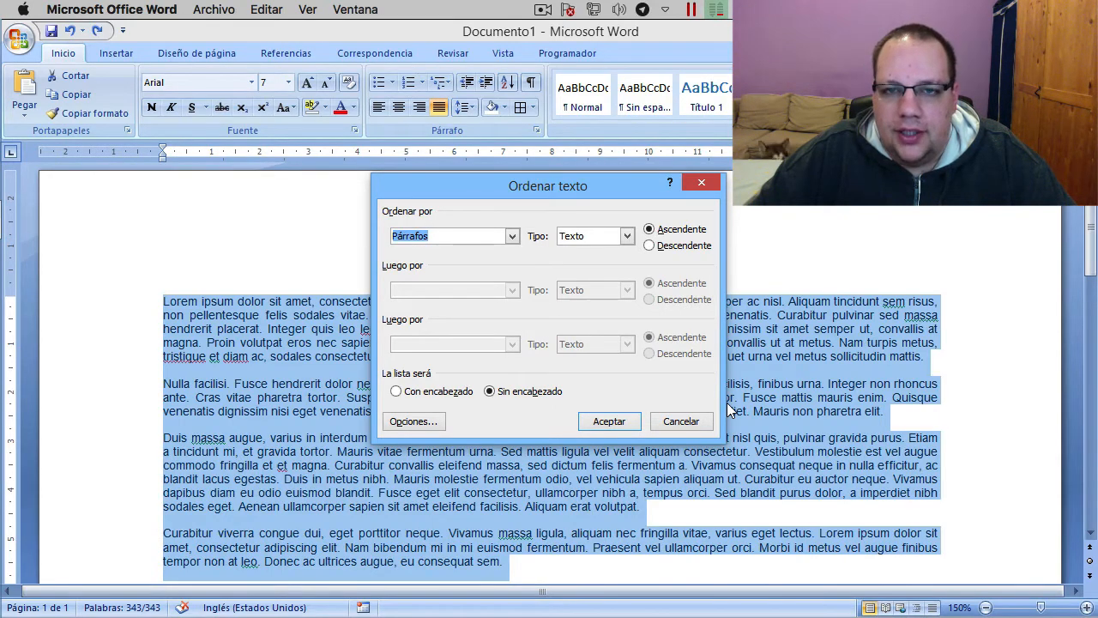
{"action": "left_click", "coordinate": [607, 421]}
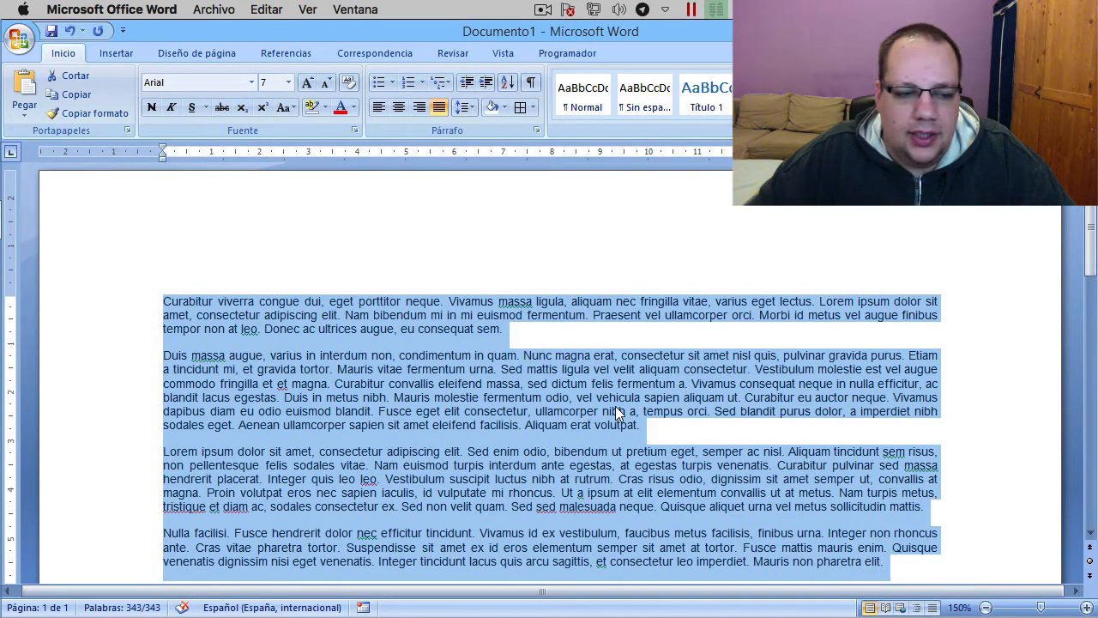
{"action": "left_click", "coordinate": [765, 255]}
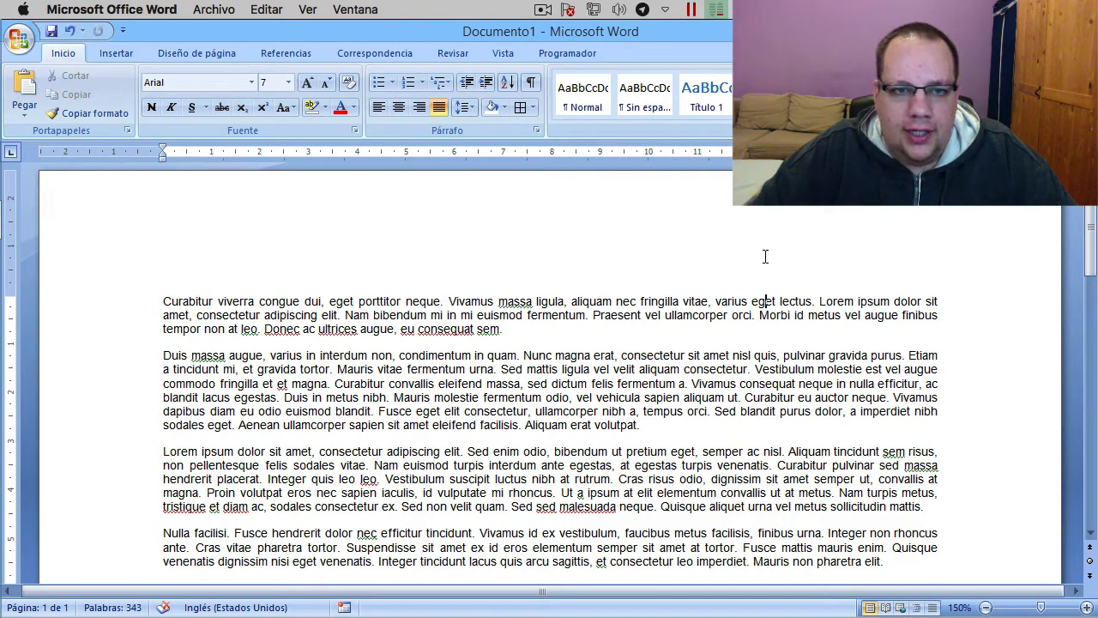
Step: Align all four paragraphs to the left margin and switch them to right alignment
{"action": "left_click_drag", "start_coordinate": [912, 561], "coordinate": [68, 287]}
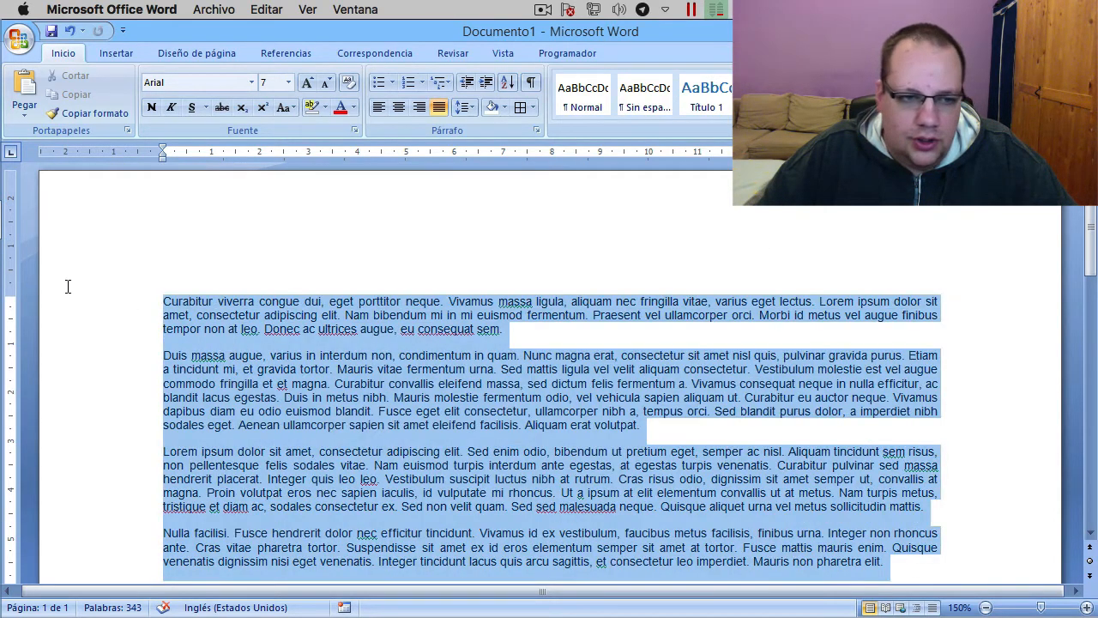
{"action": "left_click", "coordinate": [384, 109]}
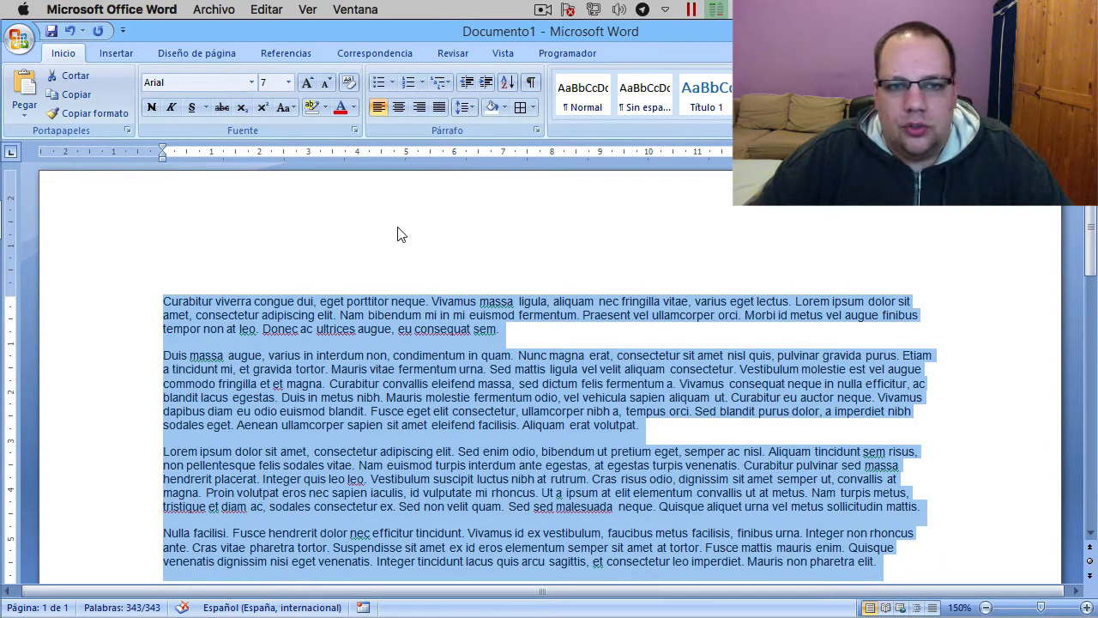
{"action": "left_click", "coordinate": [419, 107]}
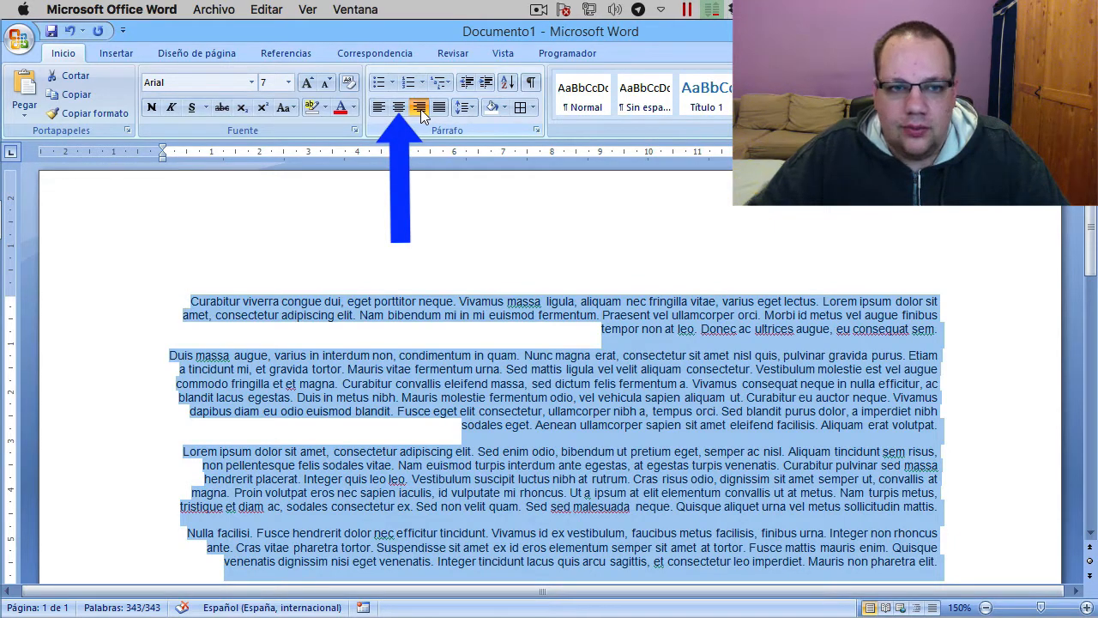
Step: Center all four paragraphs and switch them to justified alignment
{"action": "left_click", "coordinate": [397, 106]}
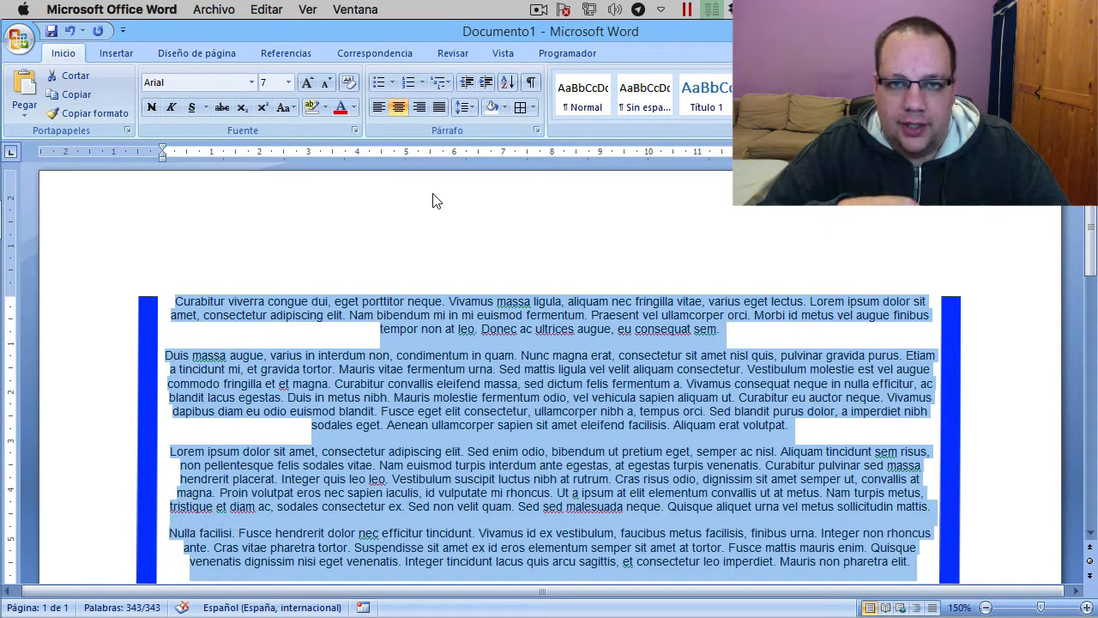
{"action": "left_click", "coordinate": [438, 106]}
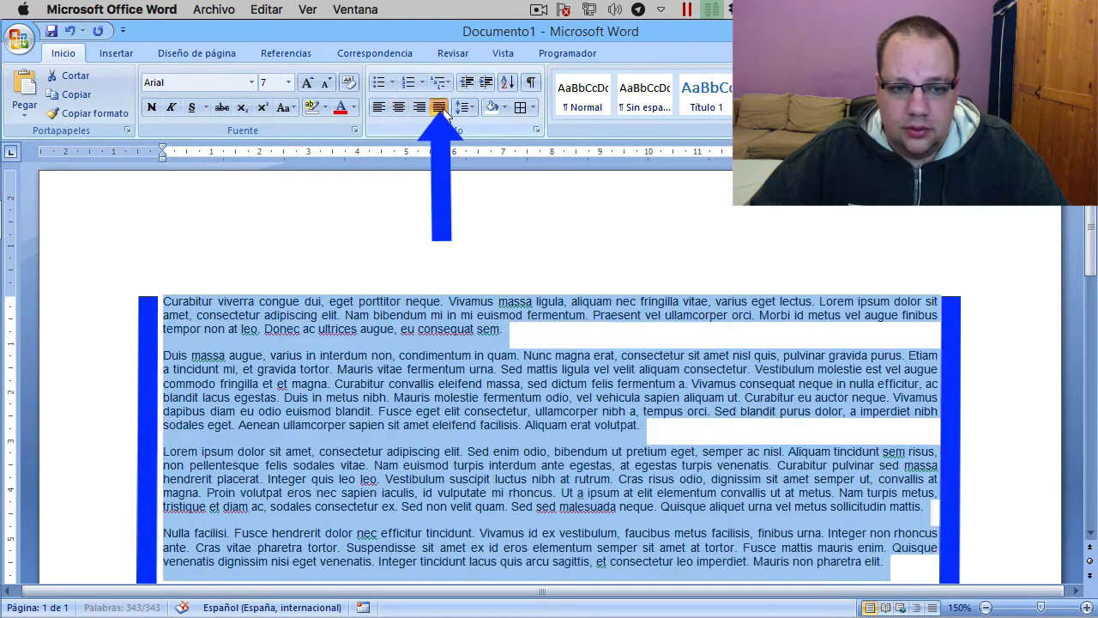
{"action": "left_click", "coordinate": [1003, 268]}
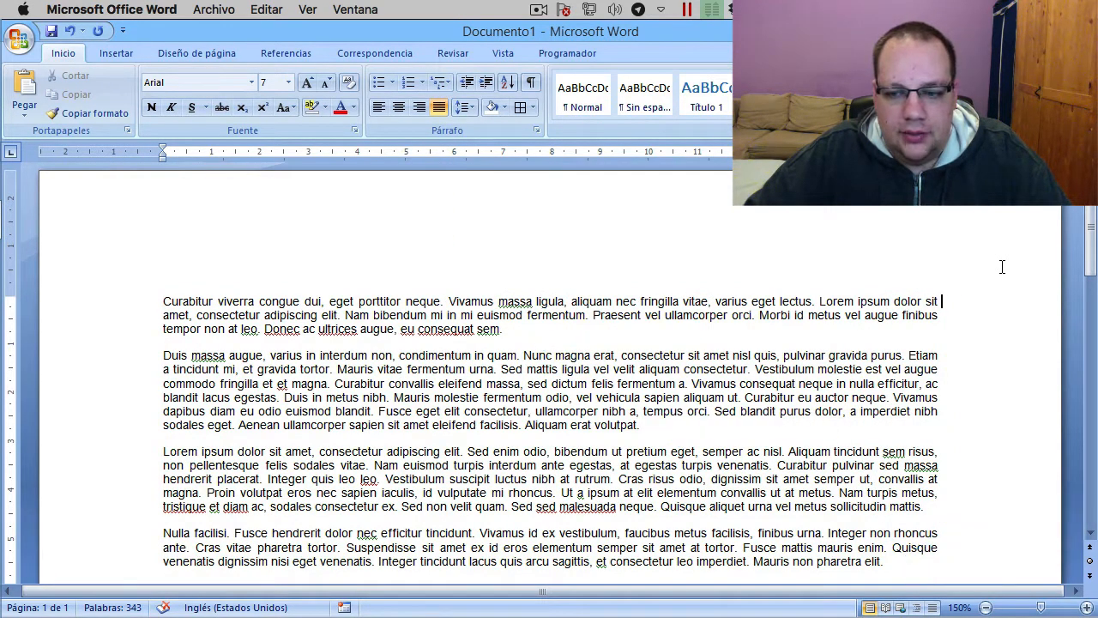
Step: Apply 1.5 line spacing to all the text and change it to 2.0
{"action": "key", "text": "ctrl+a"}
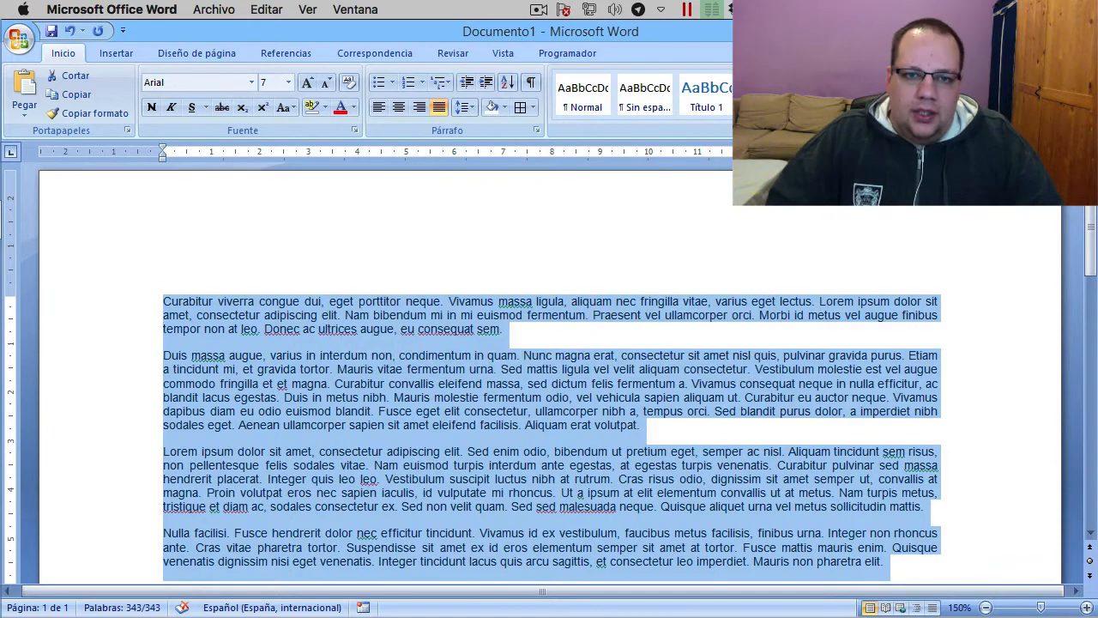
{"action": "left_click", "coordinate": [473, 110]}
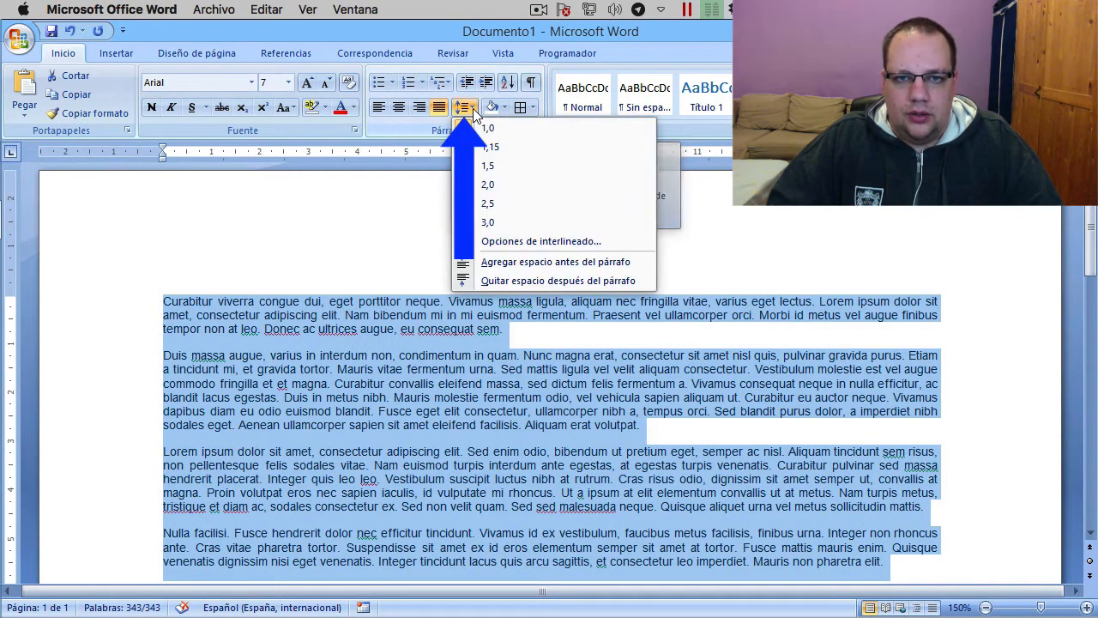
{"action": "left_click", "coordinate": [575, 163]}
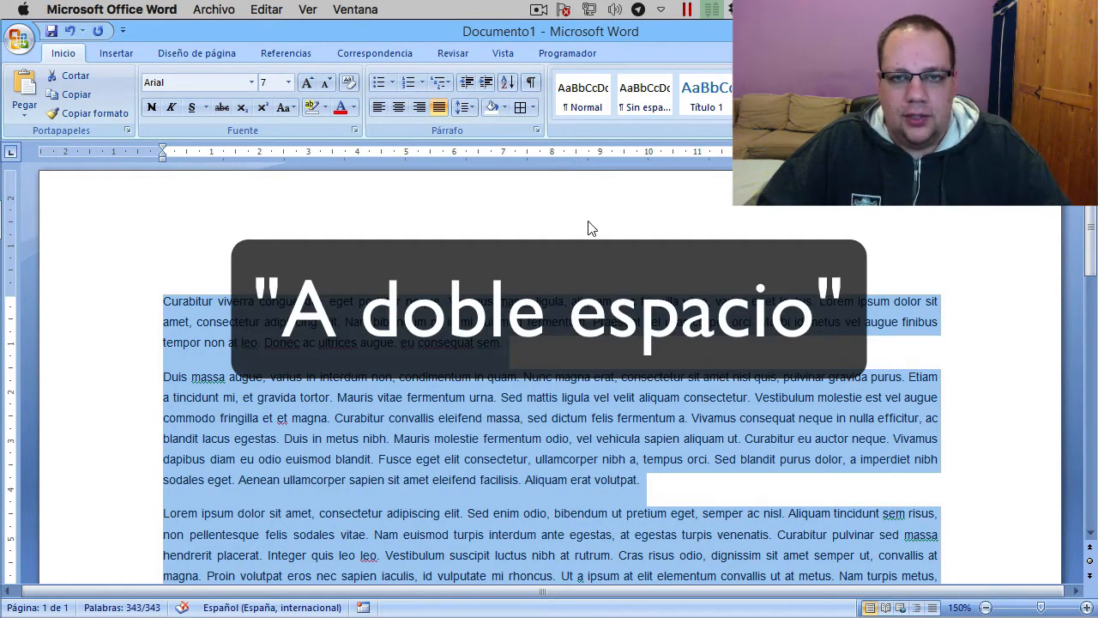
{"action": "left_click", "coordinate": [477, 106]}
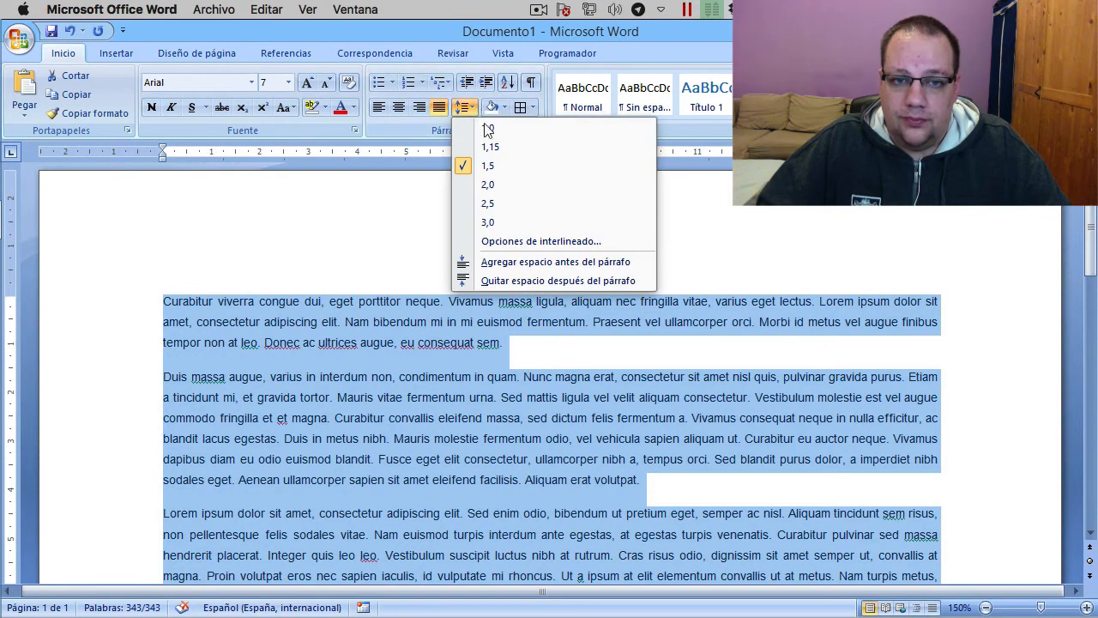
{"action": "left_click", "coordinate": [508, 184]}
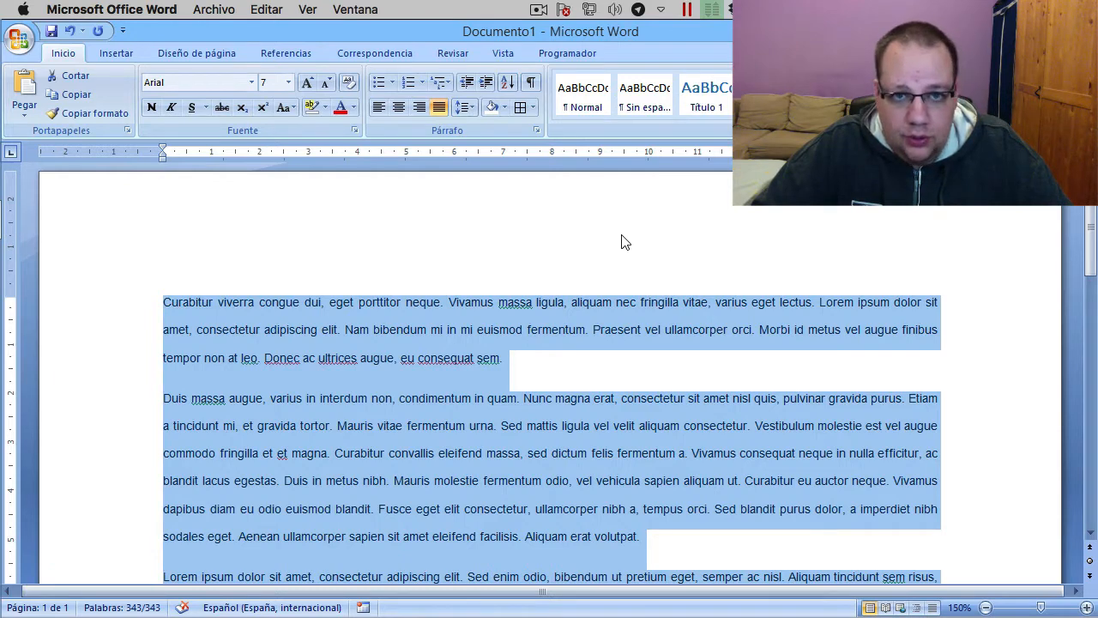
Step: Insert an empty paragraph after the "Curabitur viverra" paragraph and remove it again
{"action": "left_click", "coordinate": [529, 365]}
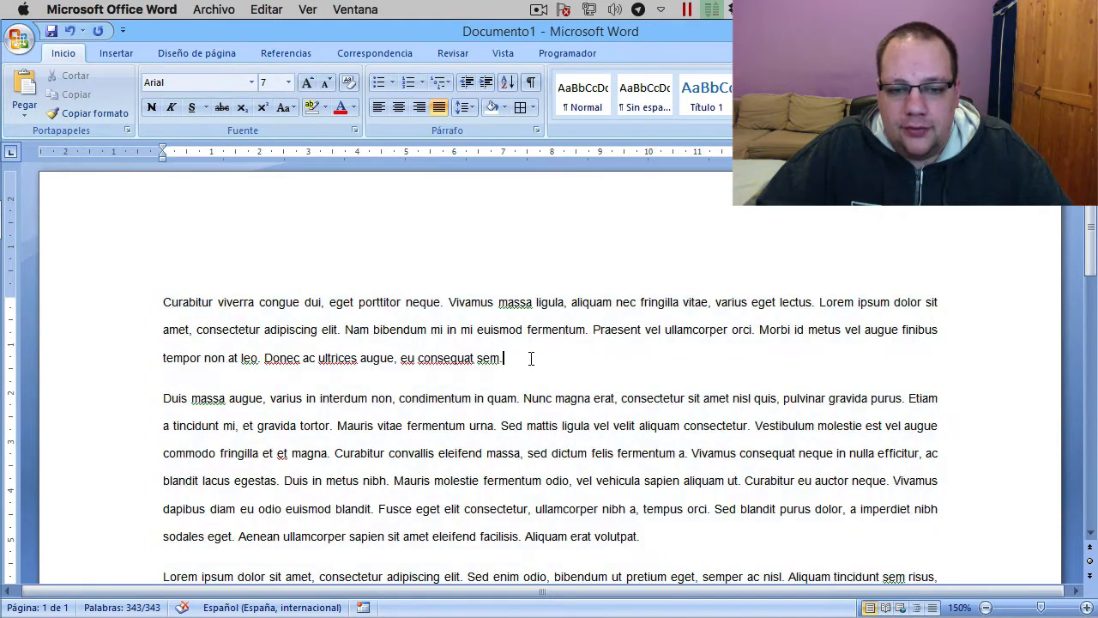
{"action": "key", "text": "Return"}
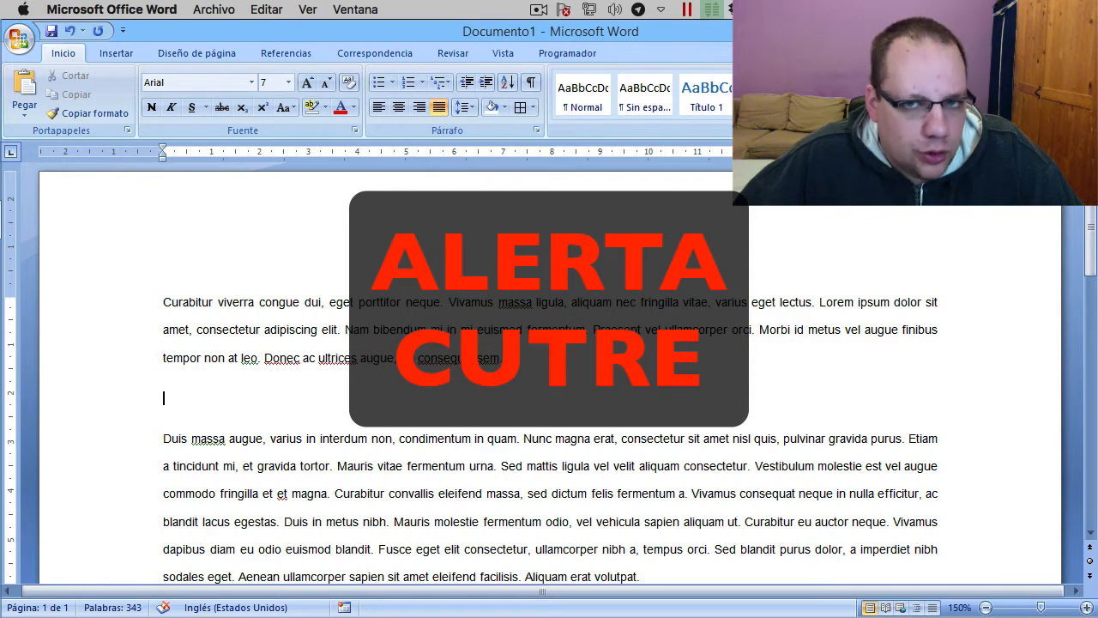
{"action": "key", "text": "BackSpace"}
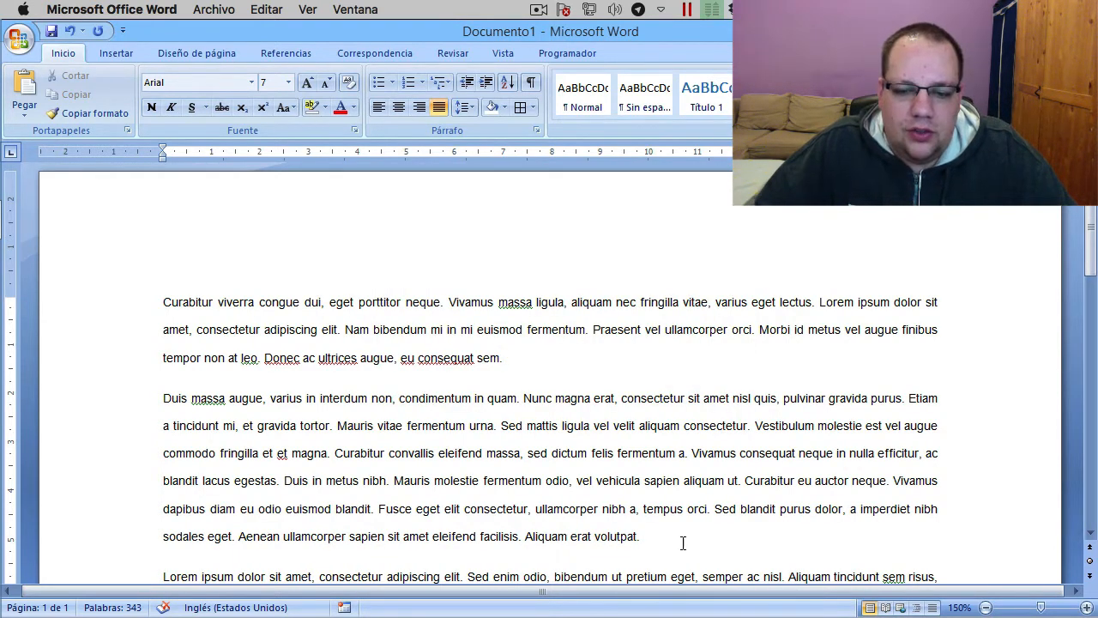
Step: Add space before the first two paragraphs
{"action": "left_click_drag", "start_coordinate": [658, 532], "coordinate": [110, 306]}
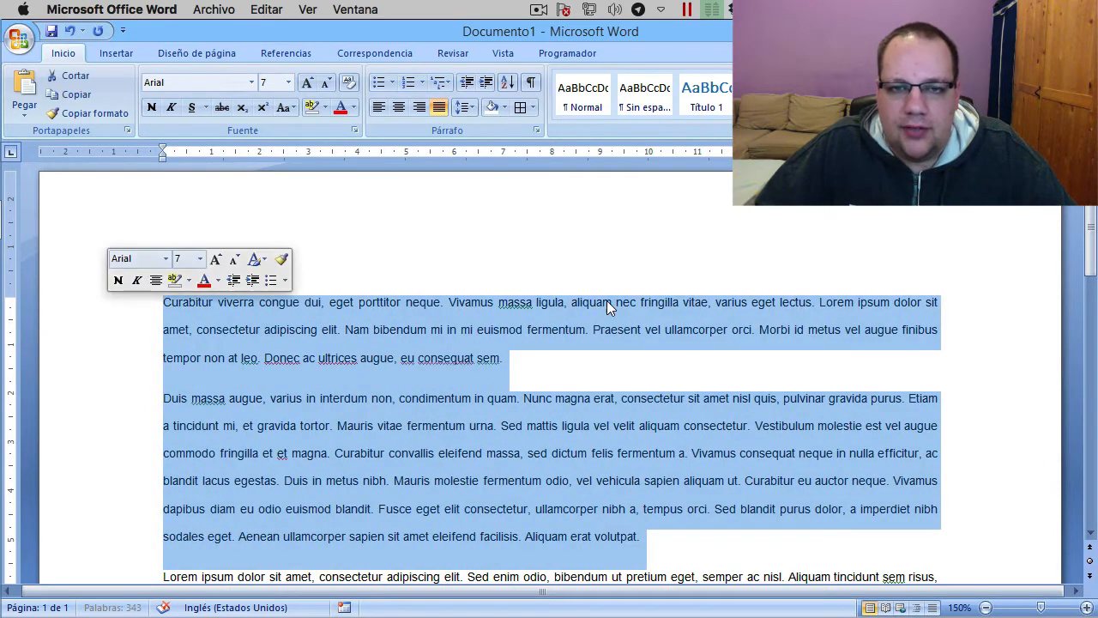
{"action": "scroll", "coordinate": [608, 305], "scroll_direction": "down", "scroll_amount": 2}
{"action": "left_click", "coordinate": [463, 107]}
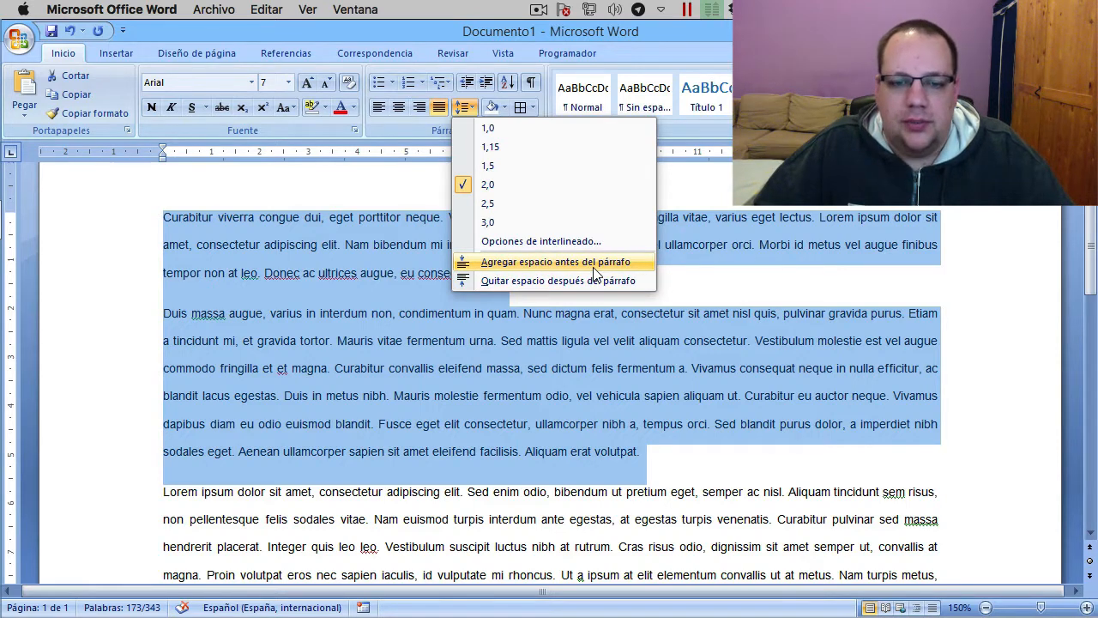
{"action": "left_click", "coordinate": [594, 266]}
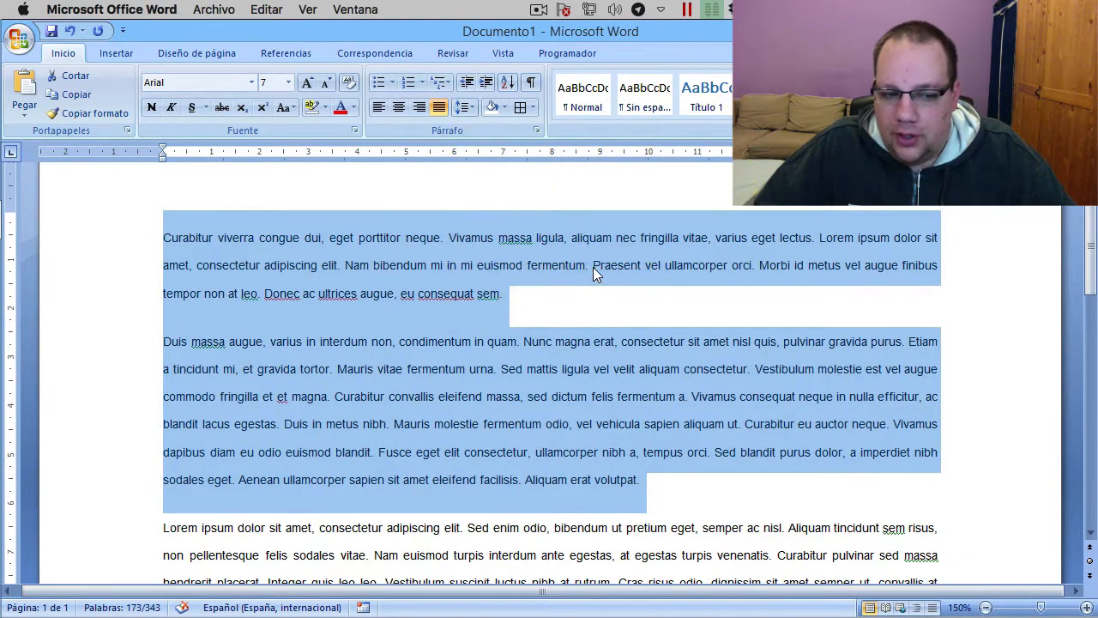
Step: Remove the added space before the first two paragraphs and the space after them
{"action": "left_click", "coordinate": [470, 108]}
{"action": "left_click", "coordinate": [536, 262]}
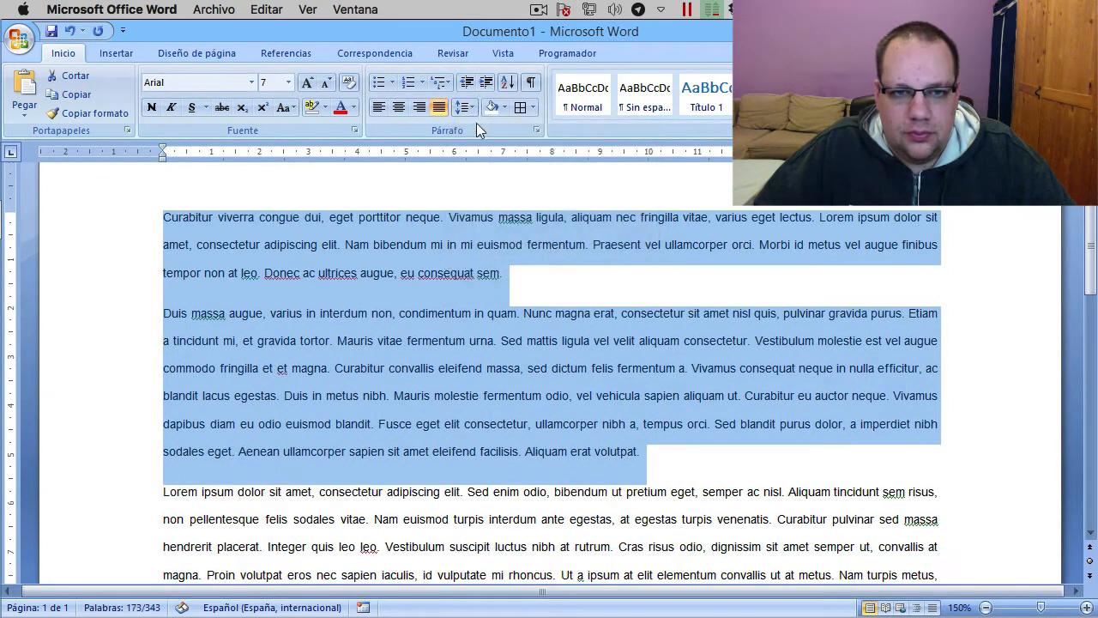
{"action": "left_click", "coordinate": [471, 110]}
{"action": "left_click", "coordinate": [467, 281]}
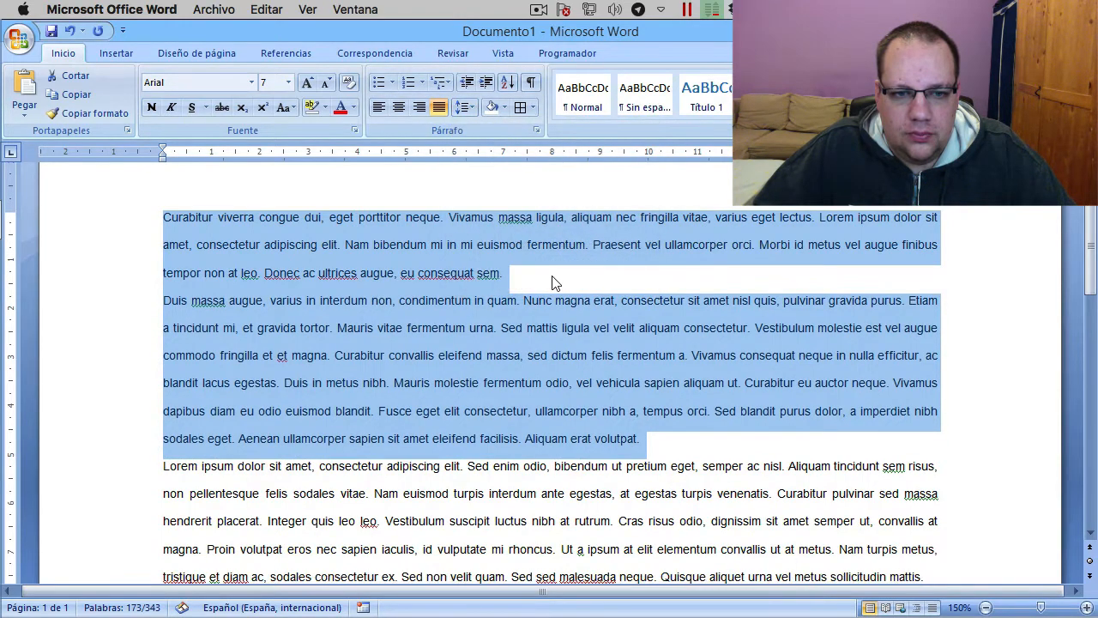
{"action": "left_click", "coordinate": [562, 282]}
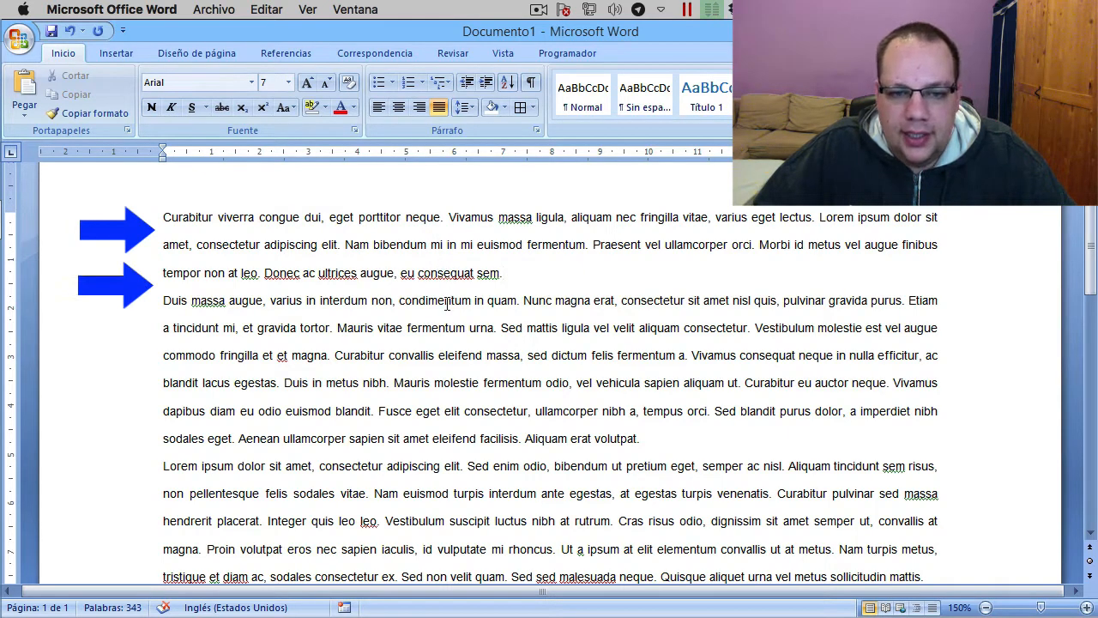
Step: Open the line spacing options and add space after every paragraph in the document
{"action": "left_click", "coordinate": [471, 108]}
{"action": "left_click", "coordinate": [519, 241]}
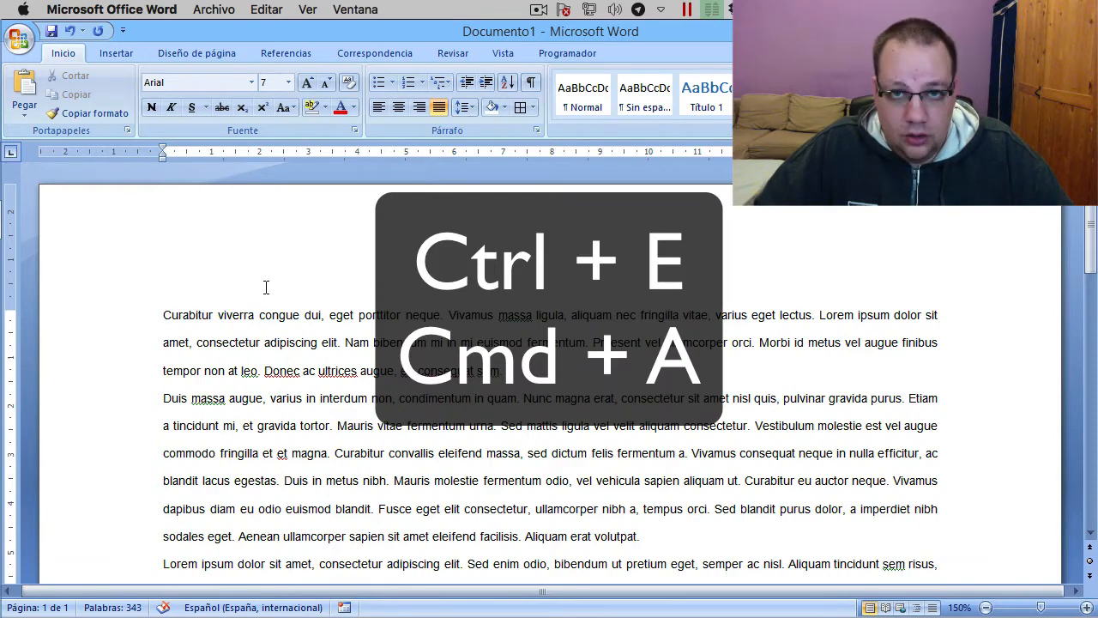
{"action": "key", "text": "ctrl+e"}
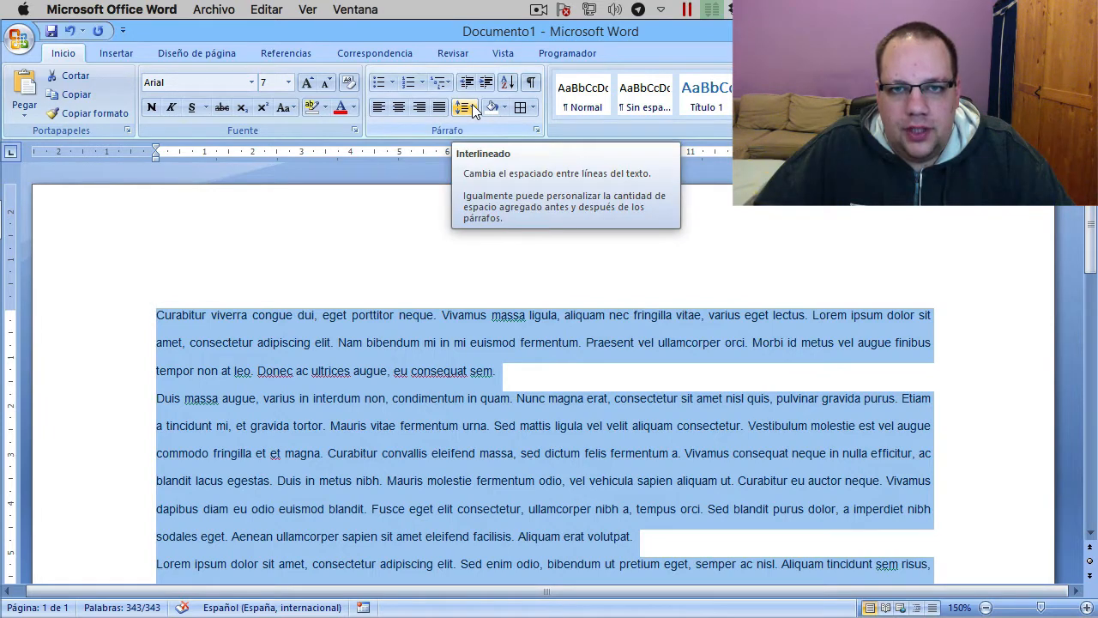
{"action": "left_click", "coordinate": [472, 104]}
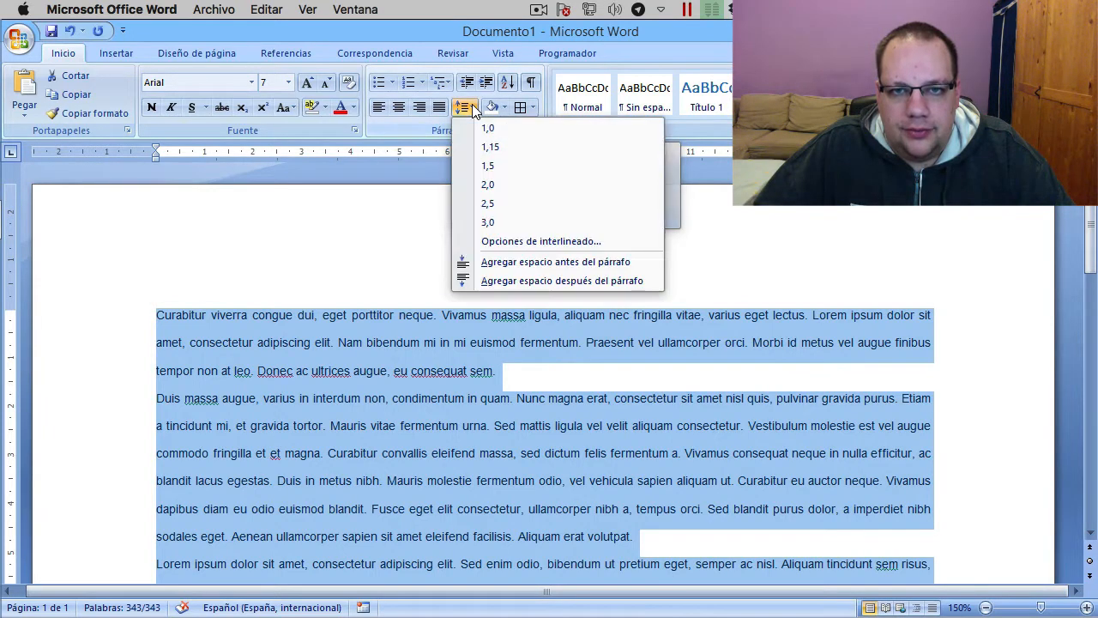
{"action": "left_click", "coordinate": [585, 282]}
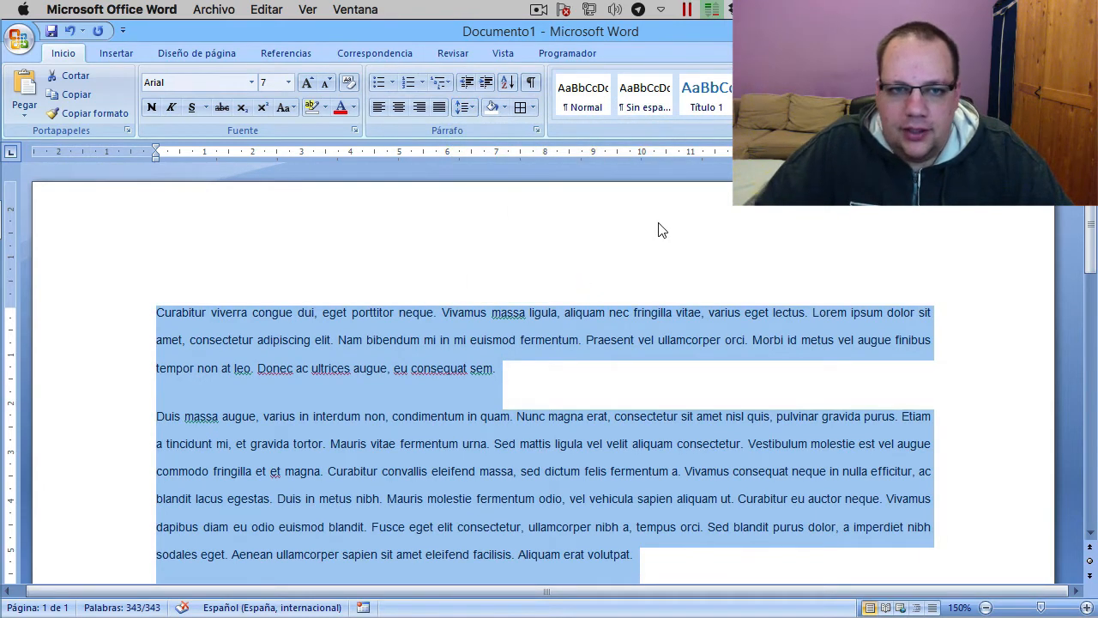
Step: Set the spacing after all selected paragraphs to 24 pt through the line spacing options
{"action": "left_click", "coordinate": [473, 108]}
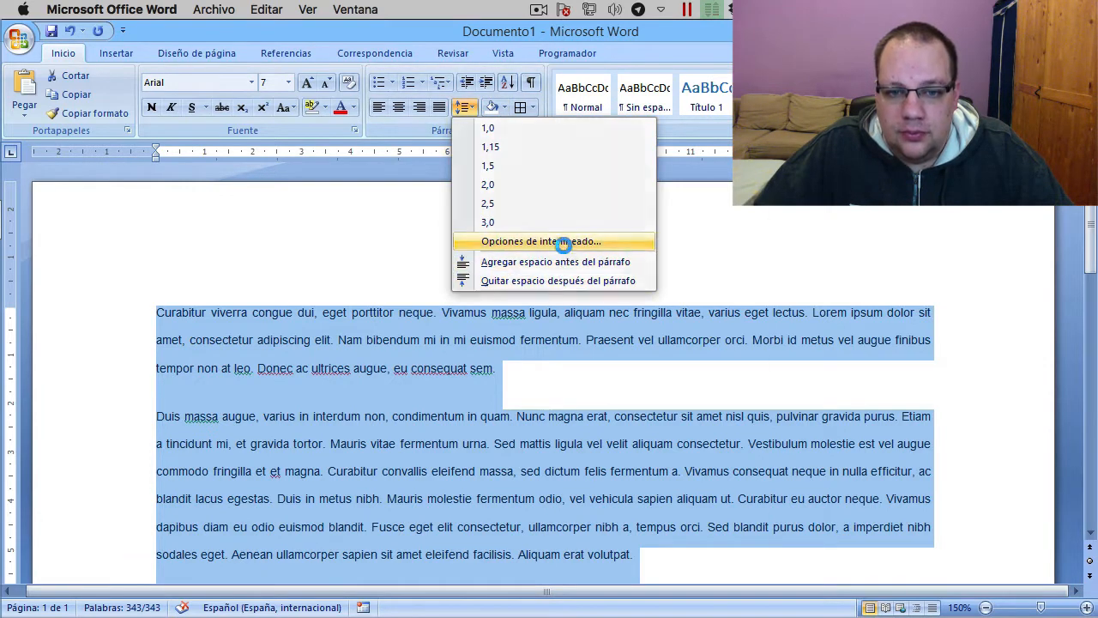
{"action": "left_click", "coordinate": [563, 243]}
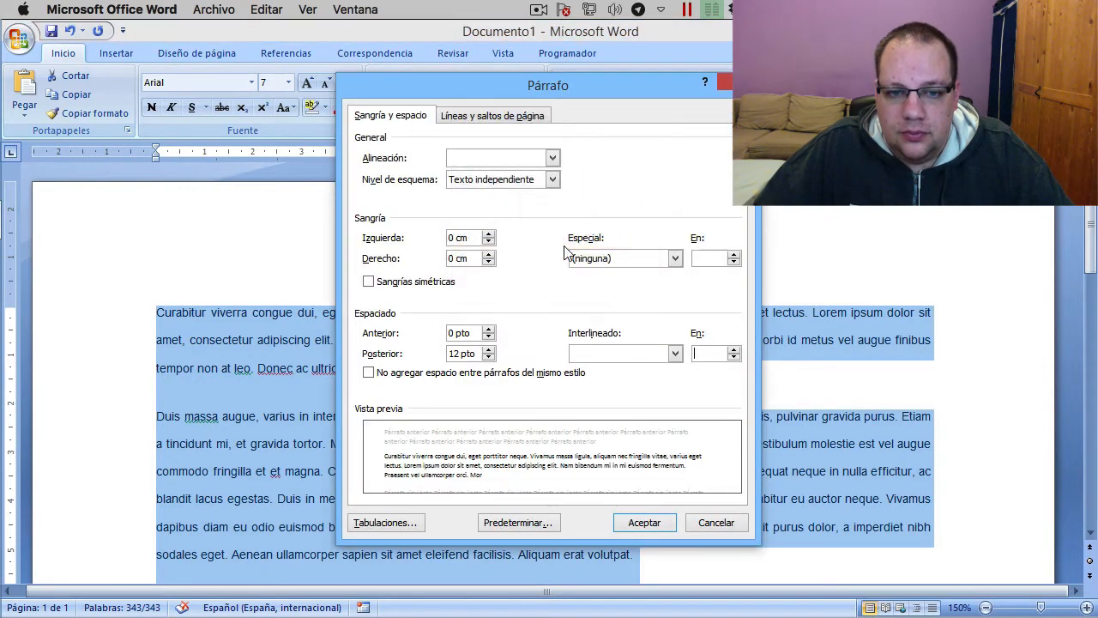
{"action": "left_click", "coordinate": [488, 350]}
{"action": "left_click", "coordinate": [488, 350]}
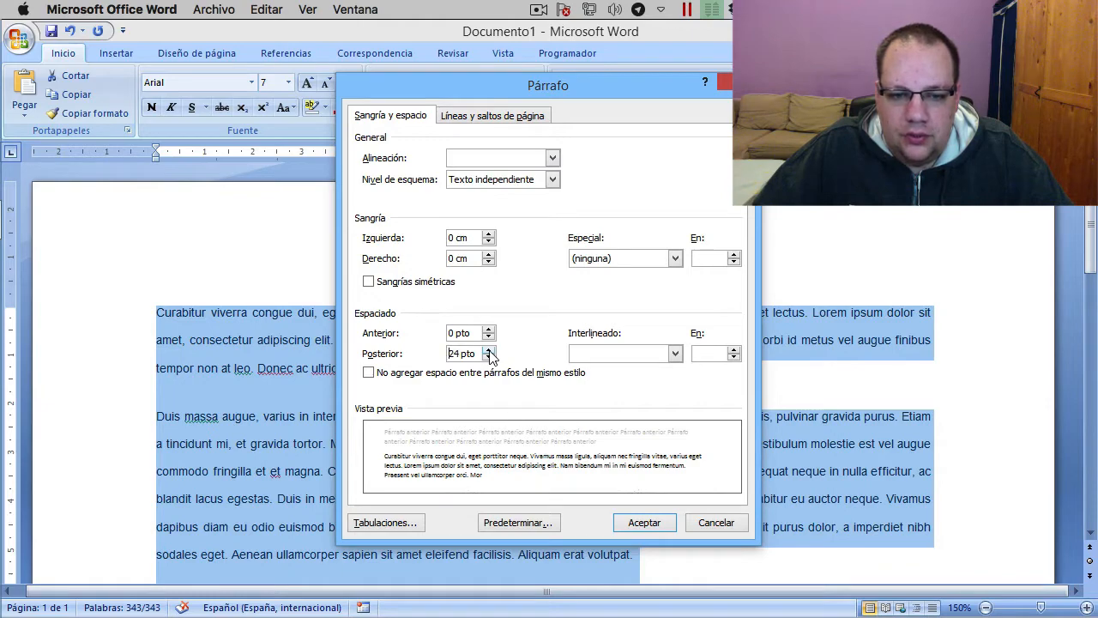
{"action": "left_click", "coordinate": [649, 523]}
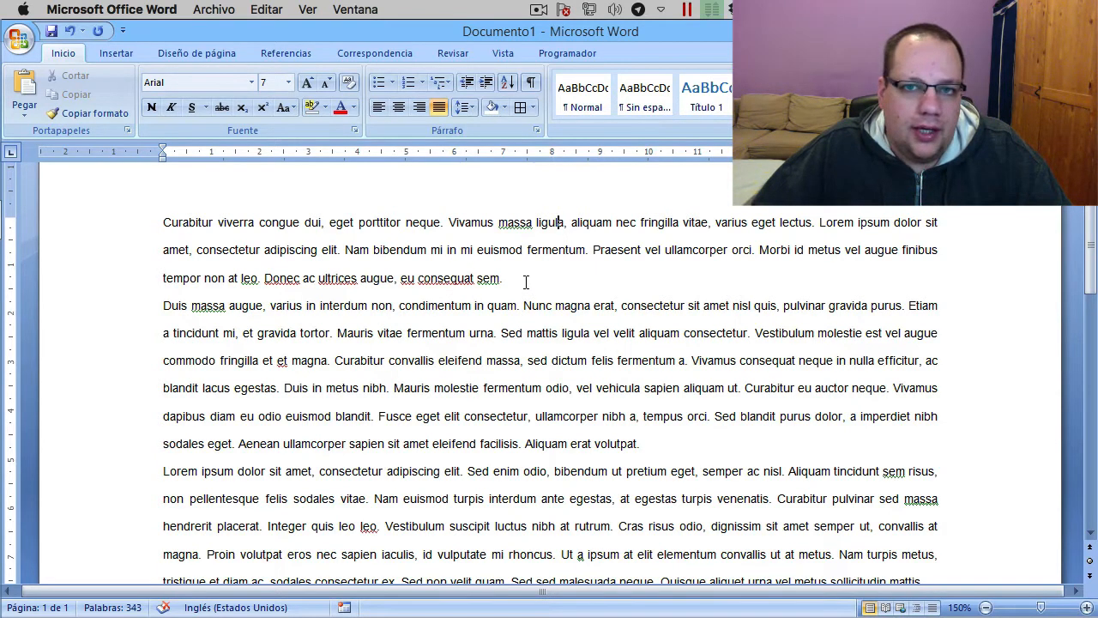
Step: Apply all borders to the "Curabitur viverra" paragraph and undo them
{"action": "triple_click", "coordinate": [526, 281]}
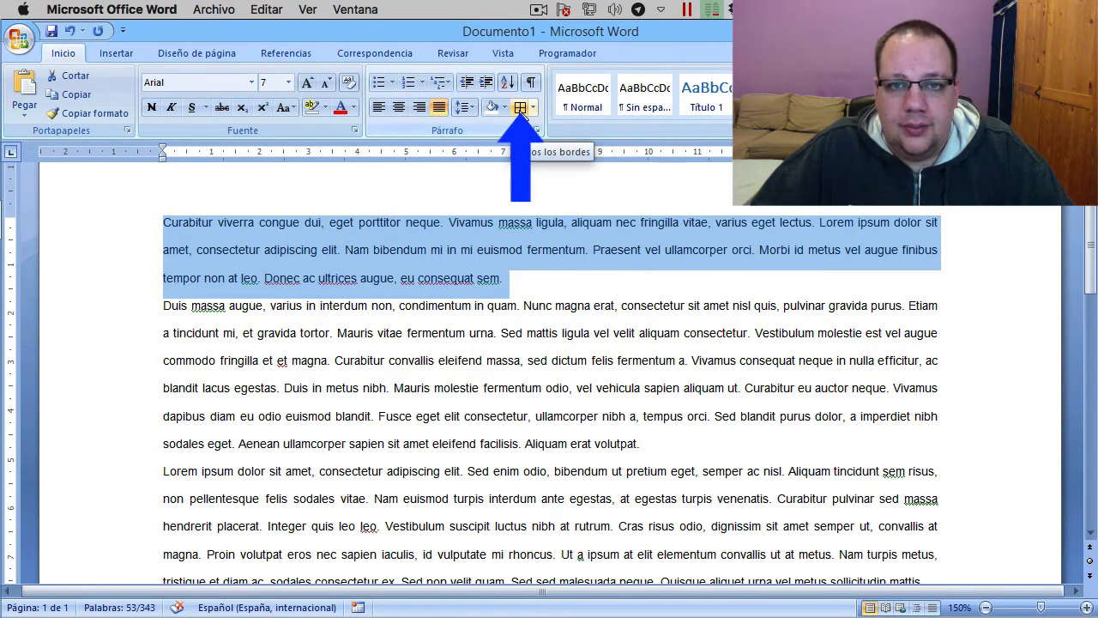
{"action": "left_click", "coordinate": [520, 108]}
{"action": "left_click", "coordinate": [810, 420]}
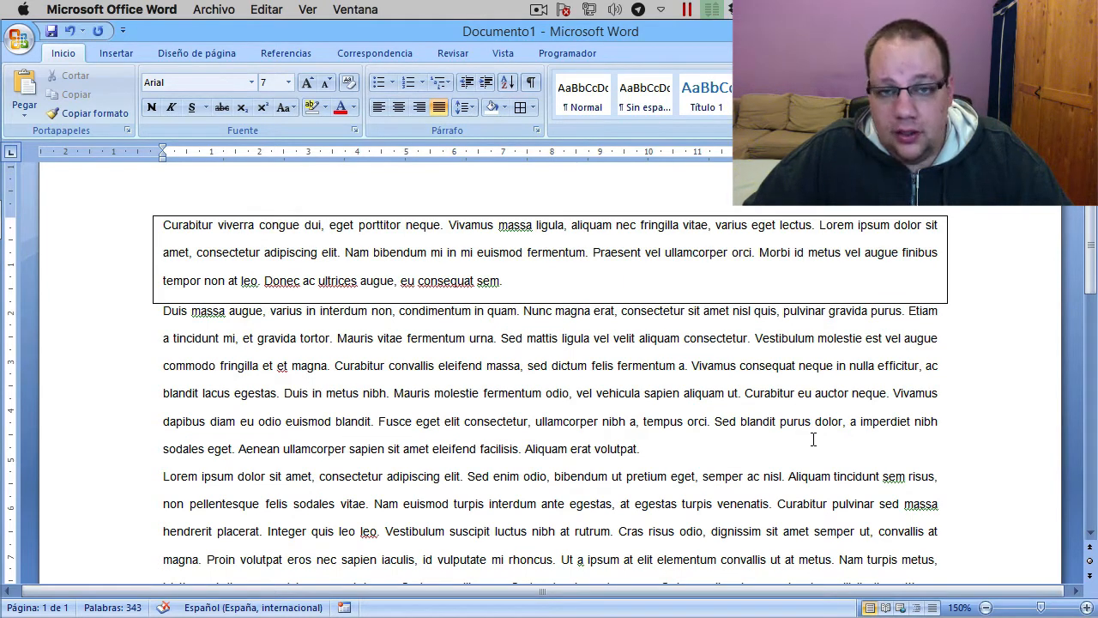
{"action": "key", "text": "ctrl+z"}
Step: Give the "Curabitur viverra" paragraph left, right and top borders and a light green theme-color shading
{"action": "left_click_drag", "start_coordinate": [504, 279], "coordinate": [172, 229]}
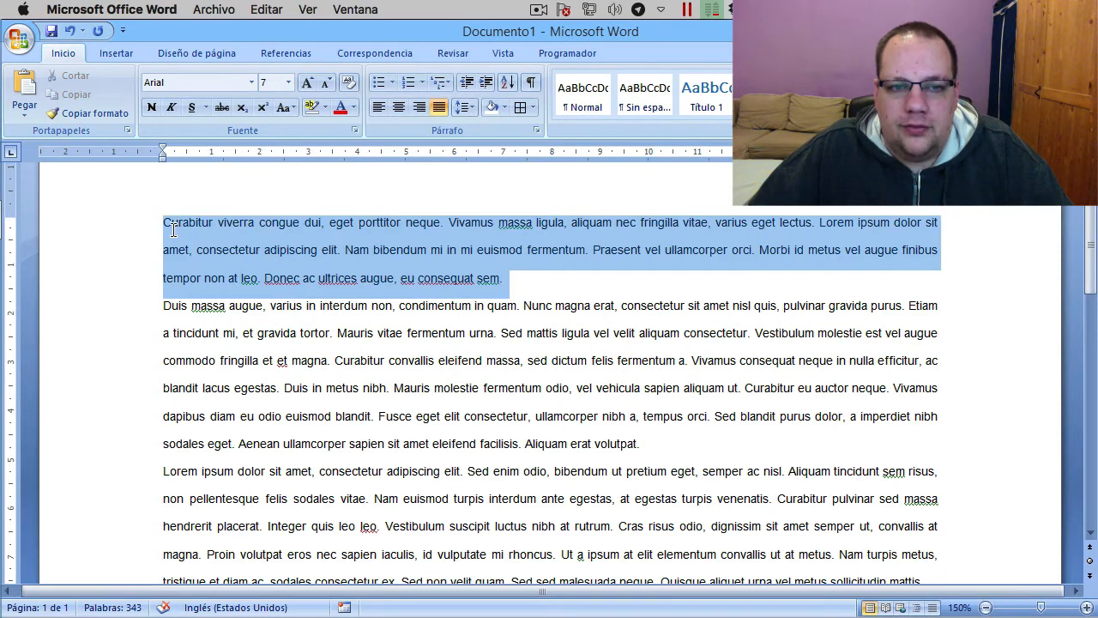
{"action": "left_click", "coordinate": [532, 107]}
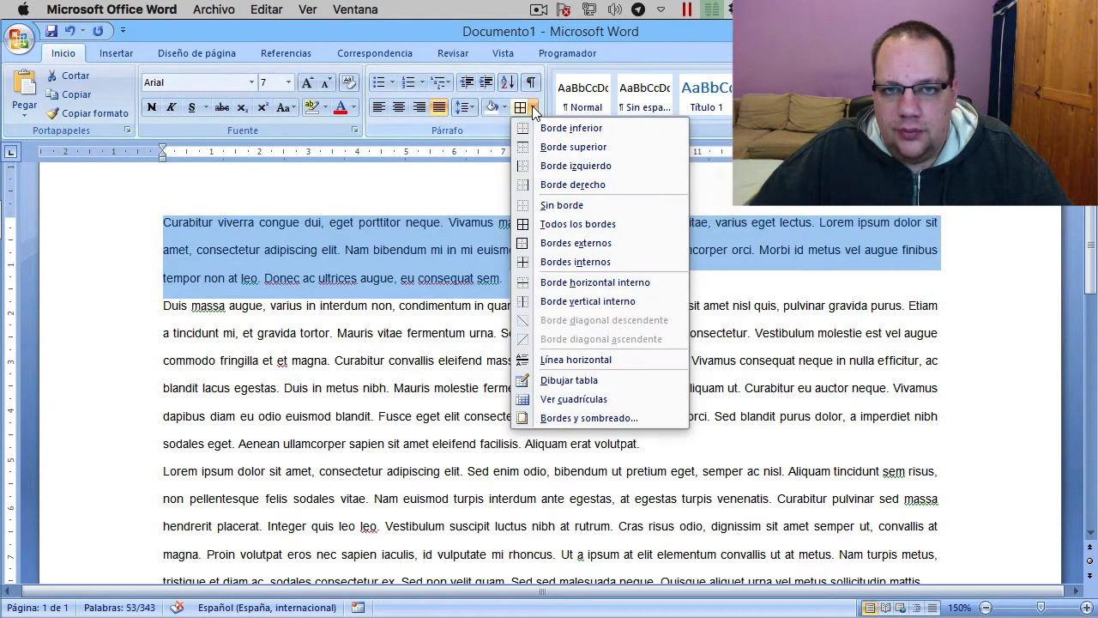
{"action": "left_click", "coordinate": [566, 168]}
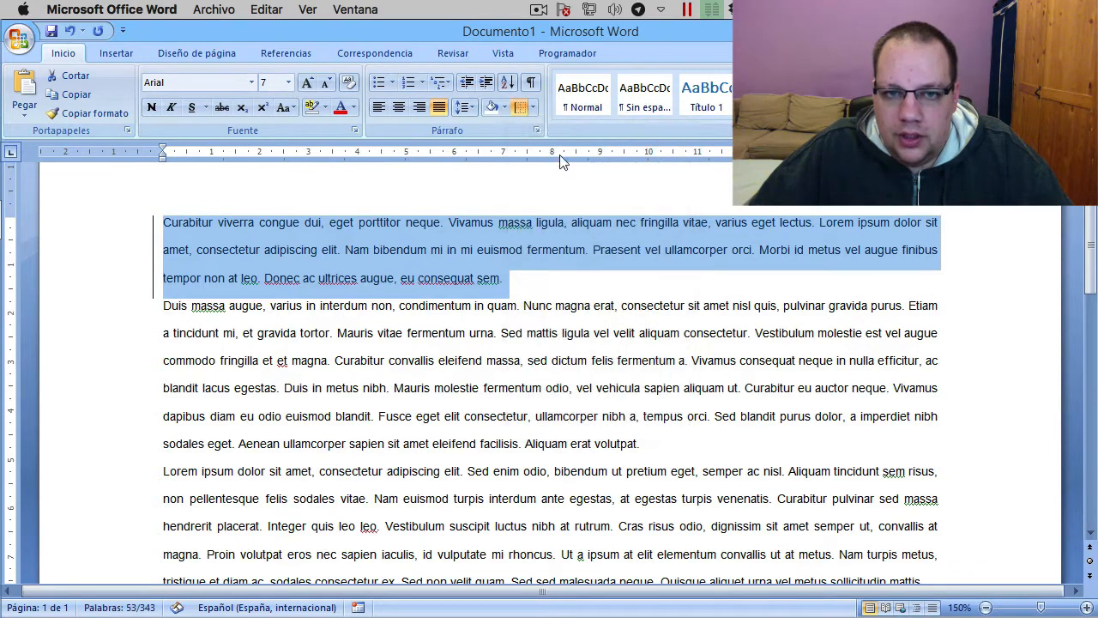
{"action": "left_click", "coordinate": [533, 106]}
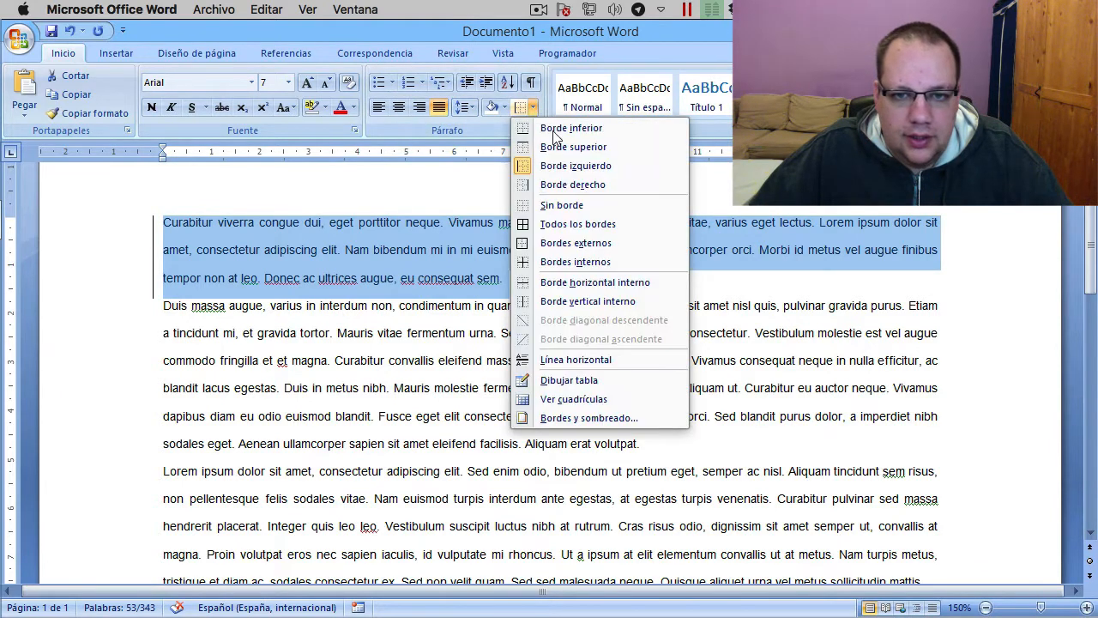
{"action": "left_click", "coordinate": [586, 185]}
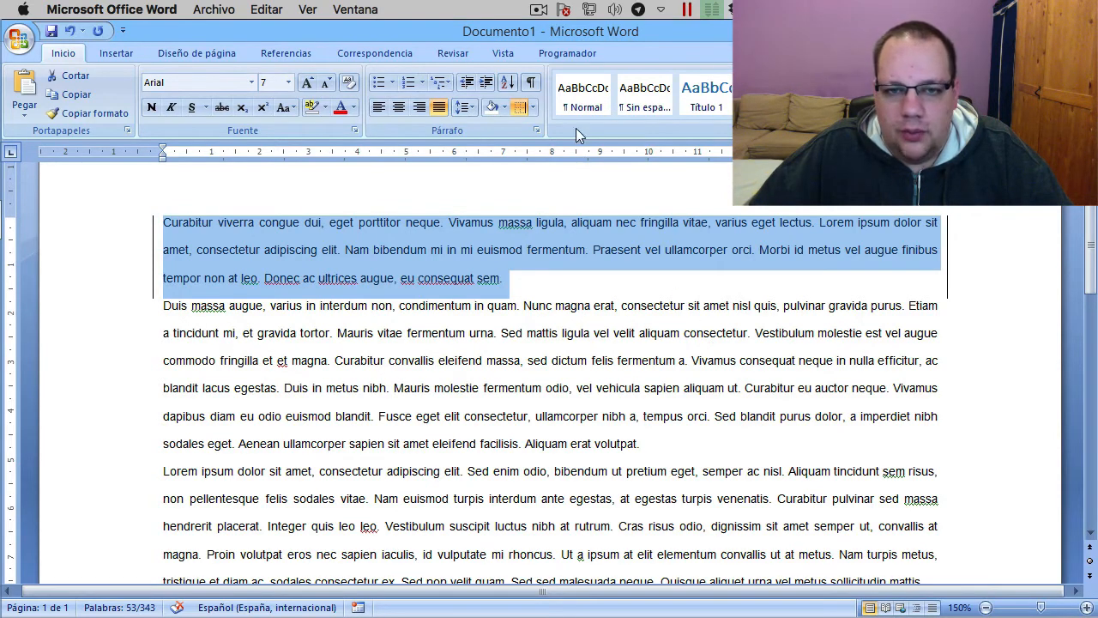
{"action": "left_click", "coordinate": [504, 109]}
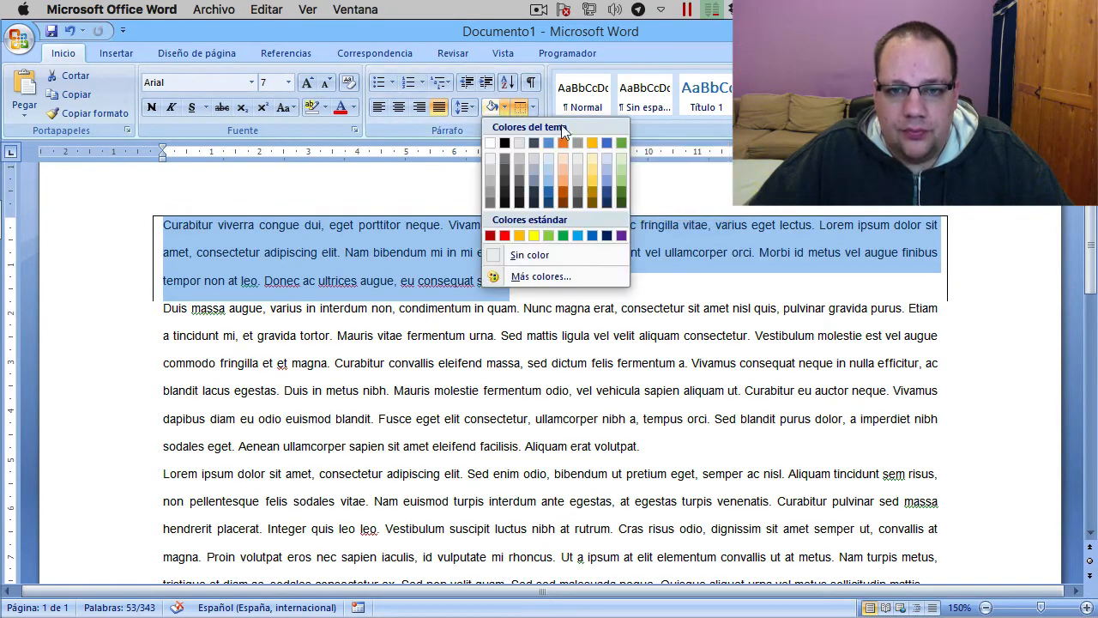
{"action": "left_click", "coordinate": [622, 178]}
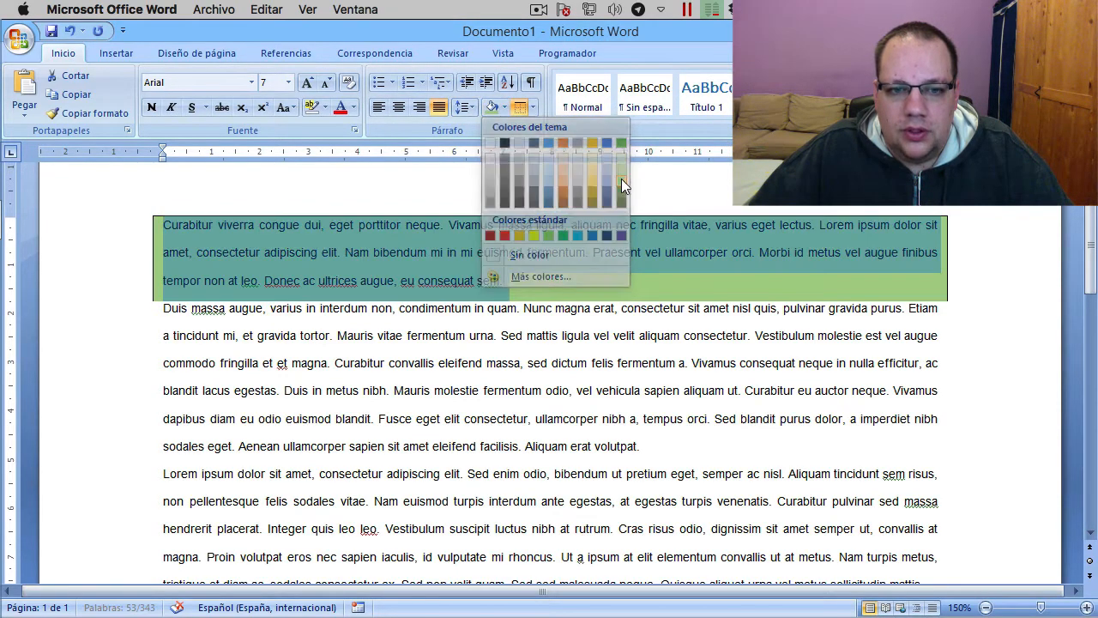